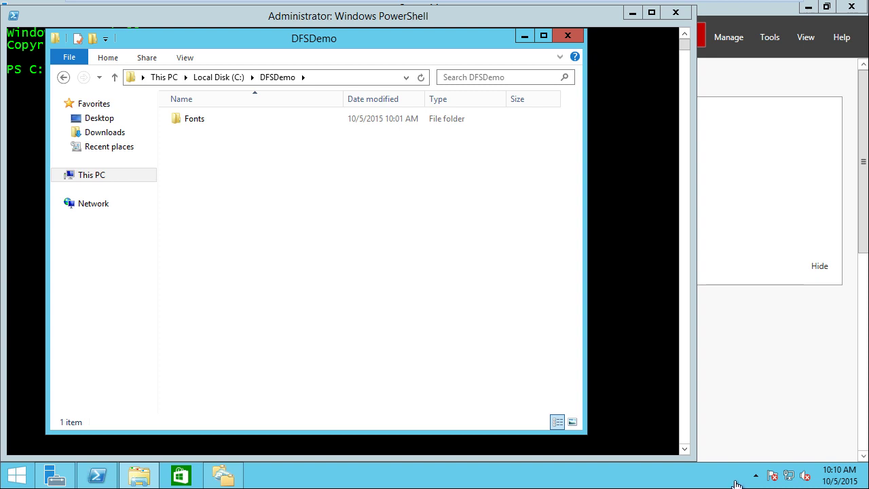
Share the Fonts folder in C:\DFSDemo with Everyone at the Read/Write permission level
click(191, 121)
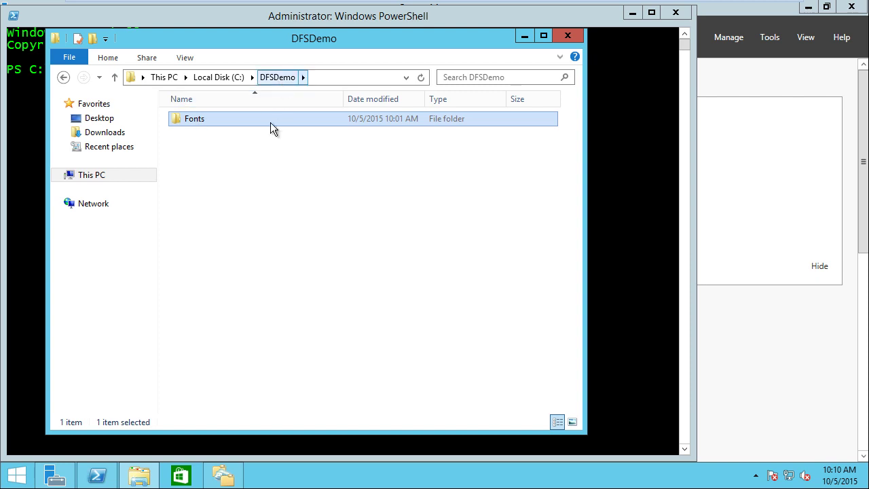
click(152, 59)
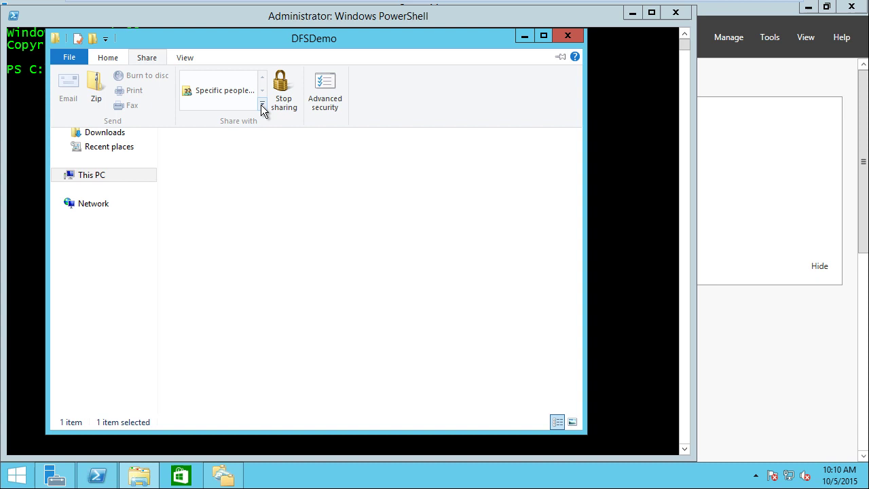
click(246, 82)
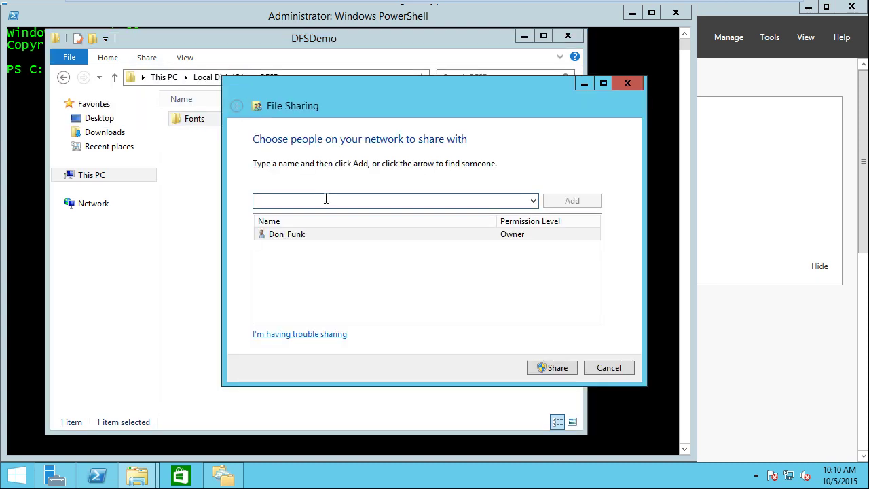
text(everyone)
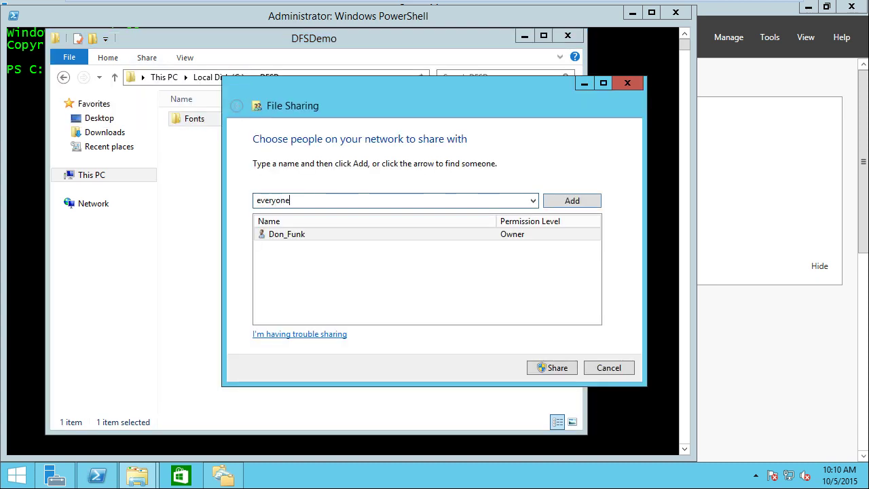
key(Return)
click(523, 247)
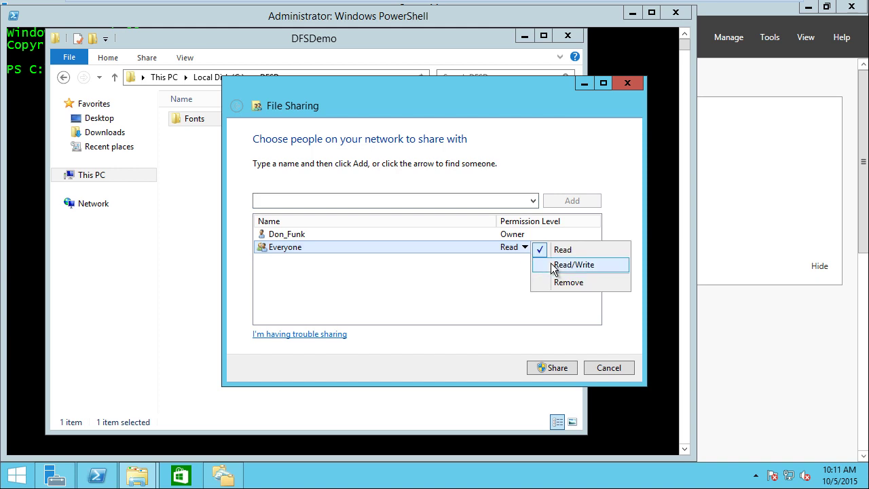
click(555, 267)
click(560, 369)
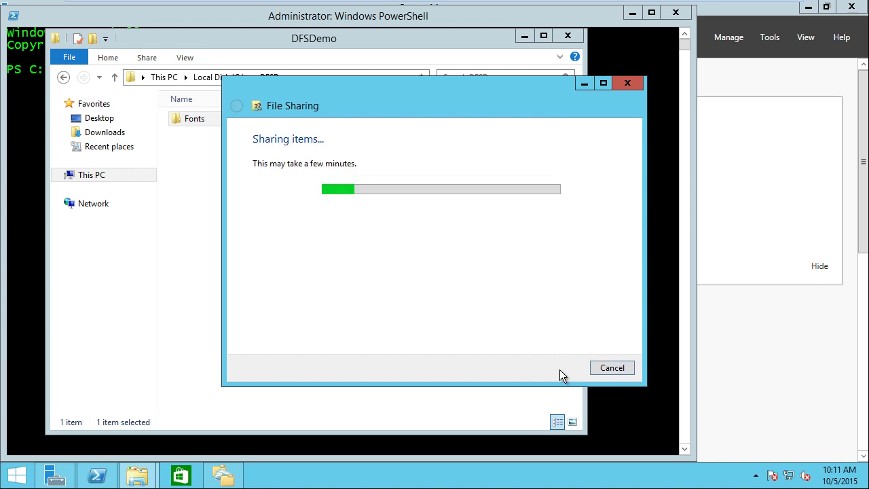
click(600, 369)
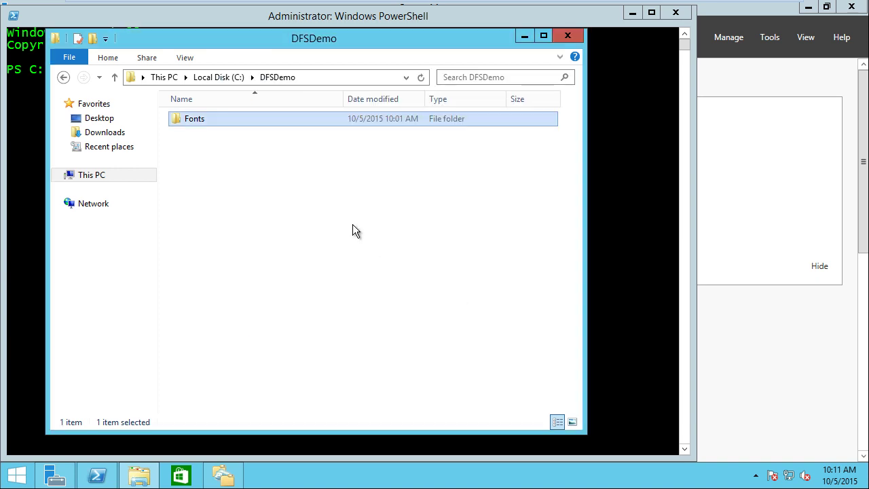
Switch to the MEL-DC-MB virtual machine and share its Fonts folder in C:\DFSDemo with Everyone at Read/Write permission
mouse_move(250, 3)
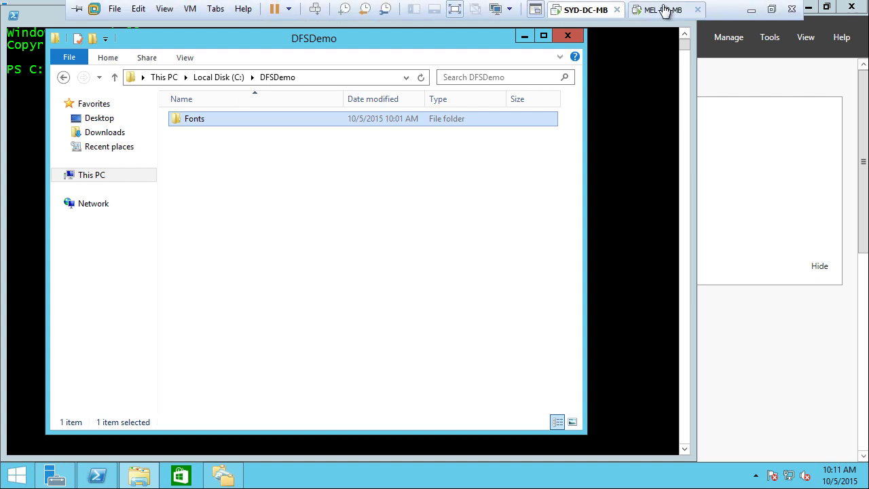
click(665, 9)
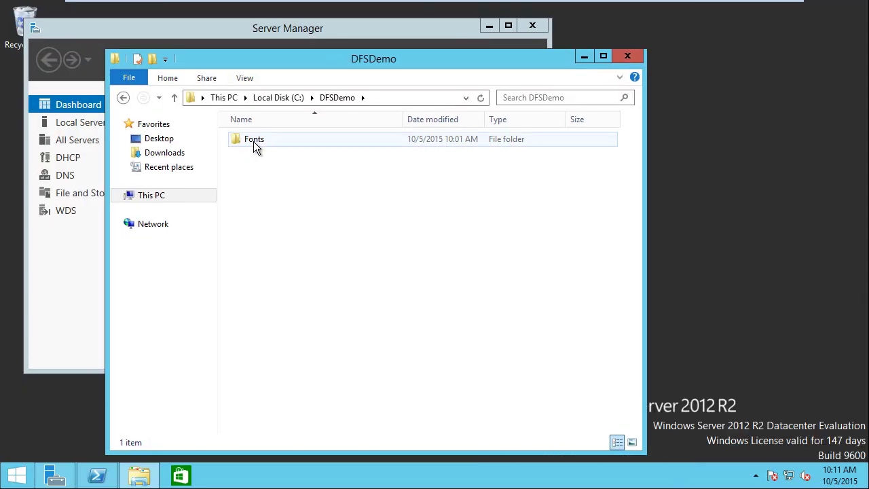
right_click(253, 142)
click(322, 346)
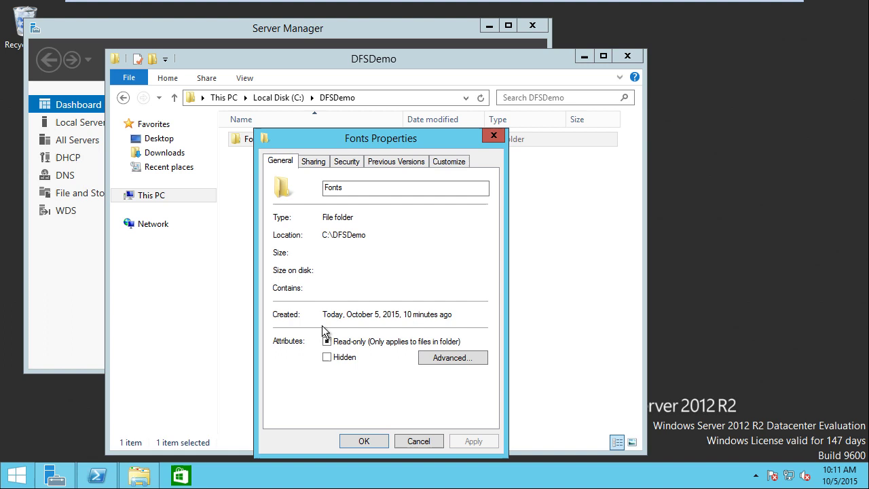
click(313, 161)
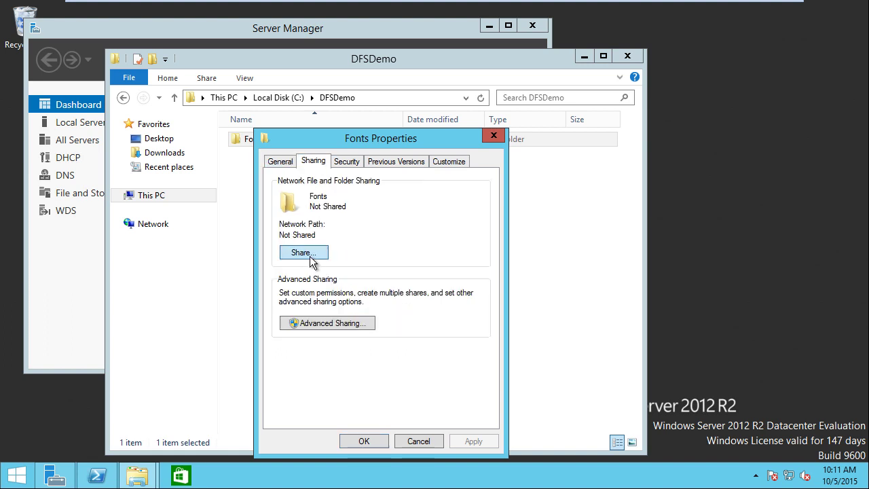
click(303, 252)
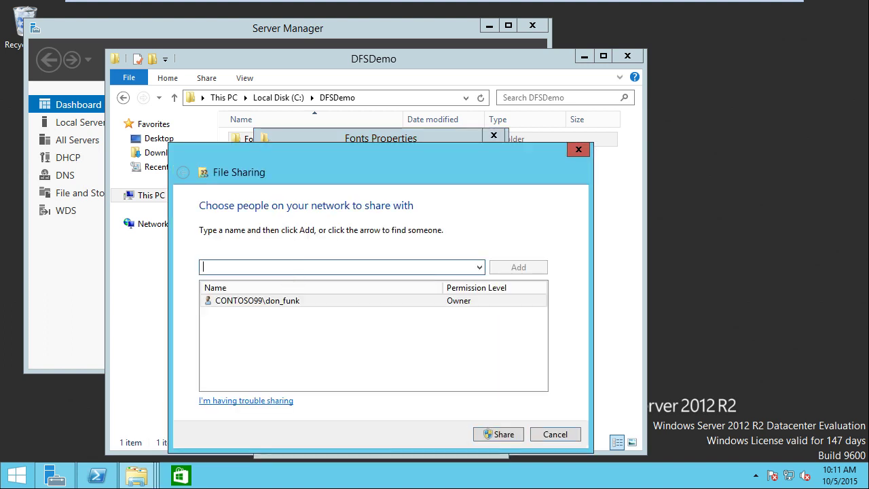
text(Everyone)
key(Return)
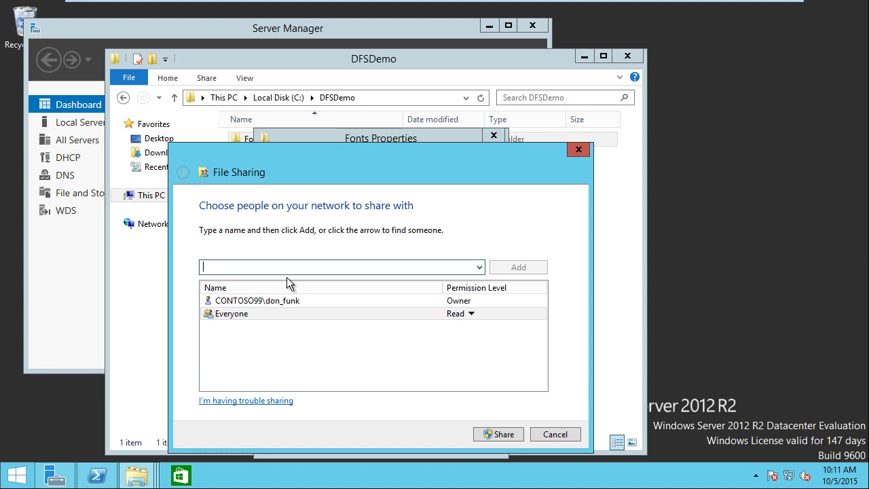
click(462, 314)
click(503, 332)
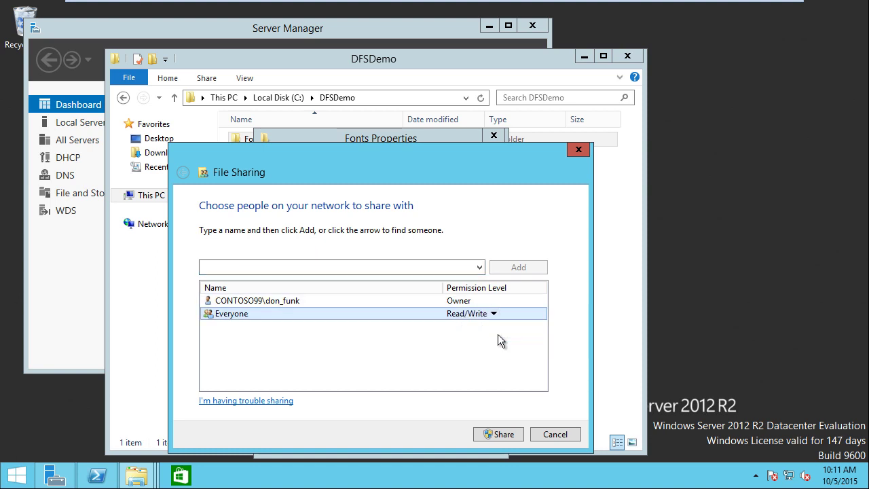
click(509, 439)
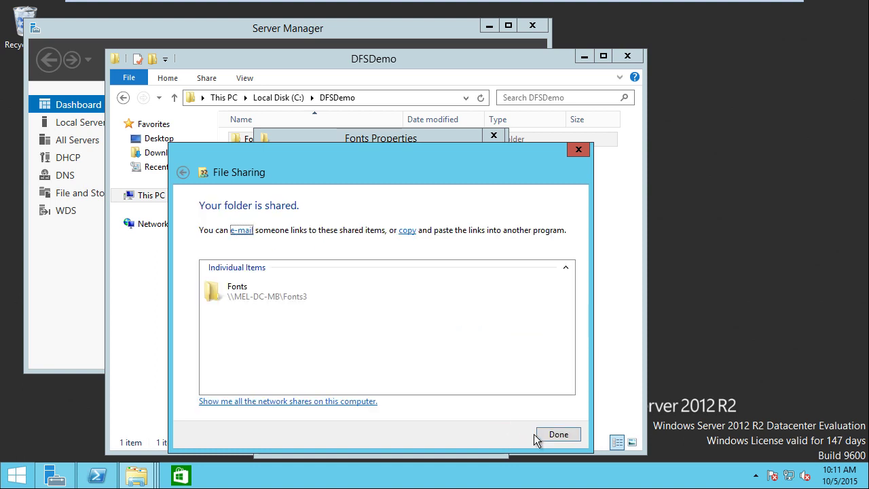
click(553, 436)
click(364, 441)
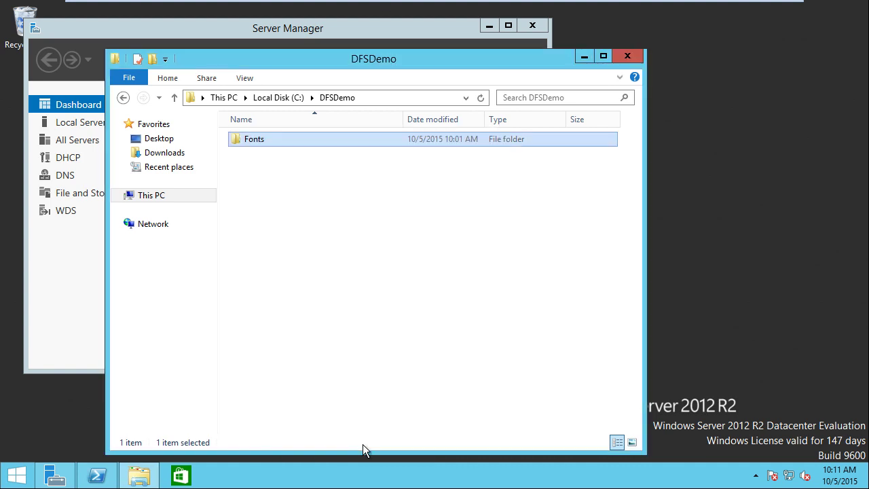
Return to the SYD-DC-MB virtual machine, switch to DFS Management and start the New Namespace Wizard
mouse_move(381, 3)
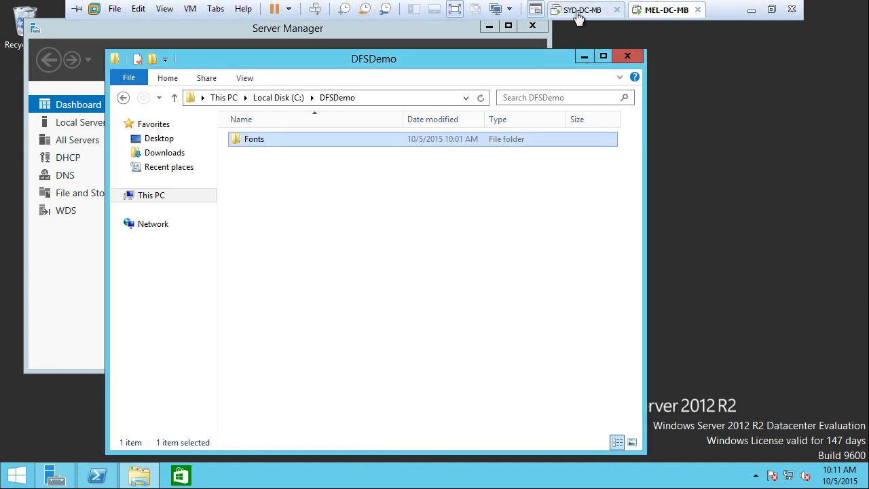
click(578, 13)
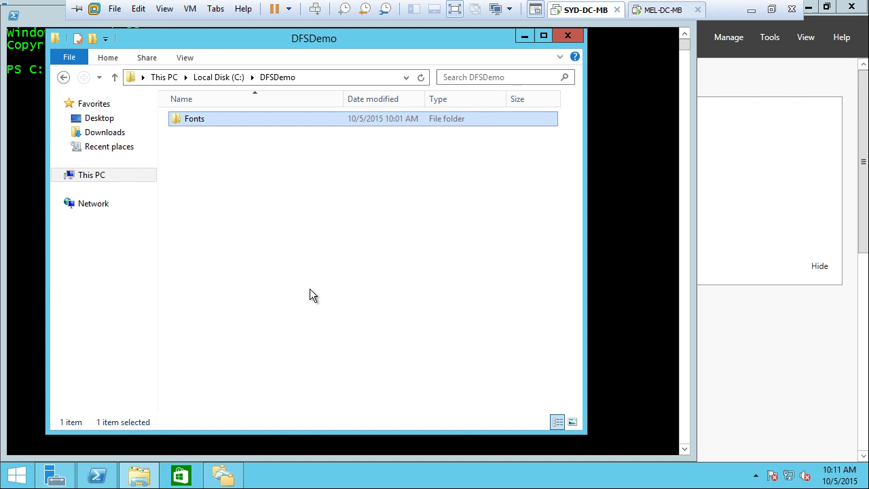
click(232, 479)
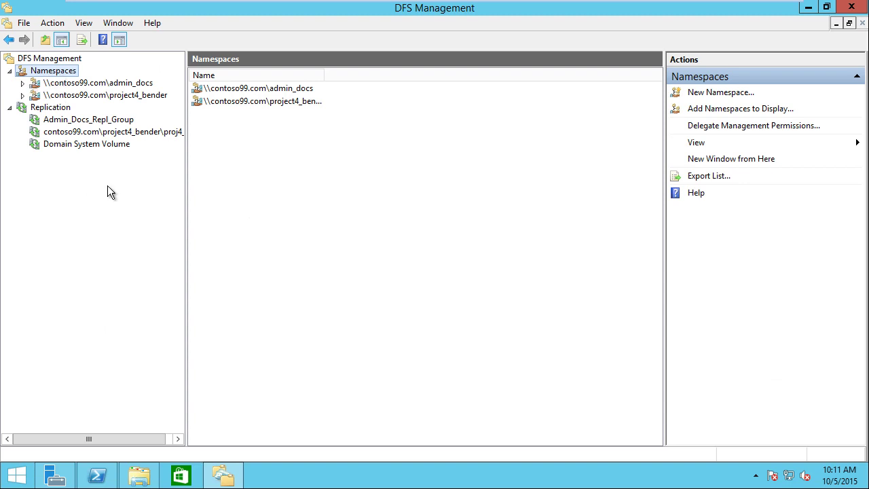
right_click(60, 76)
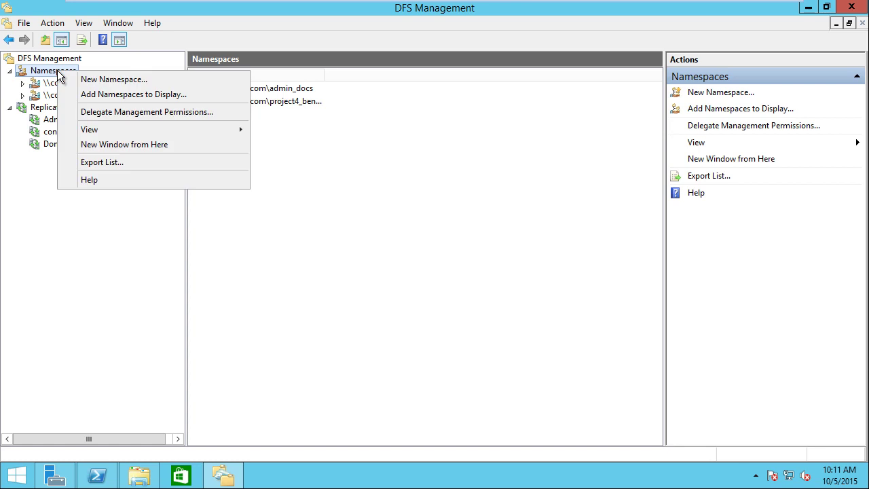
click(97, 81)
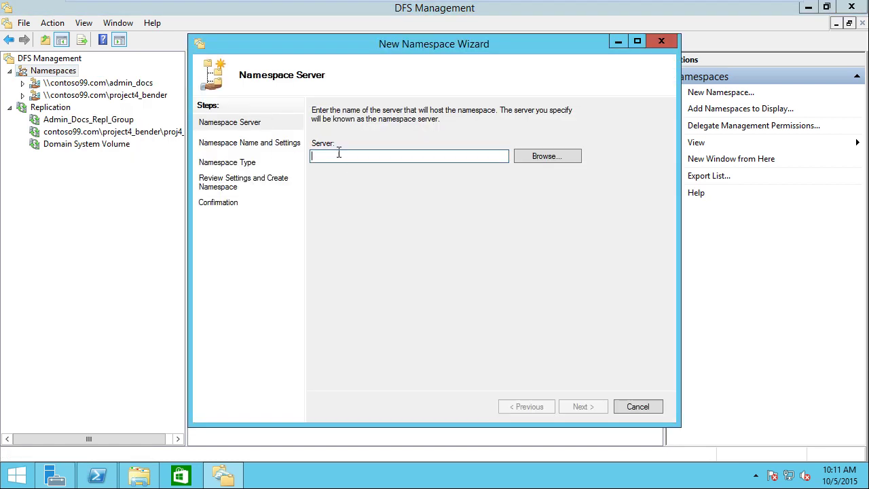
Specify SYD-DC as the server that hosts the new namespace and continue to the naming page
text(DC)
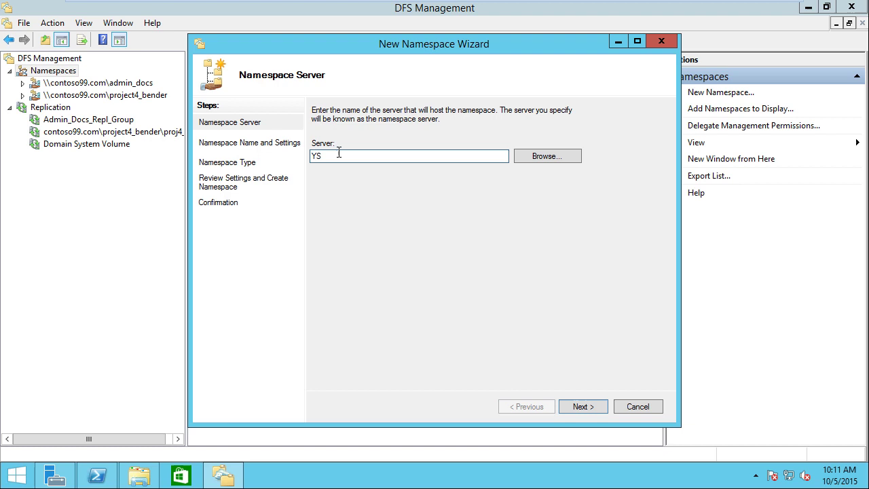
key(BackSpace)
key(BackSpace)
text(DC)
key(BackSpace)
key(BackSpace)
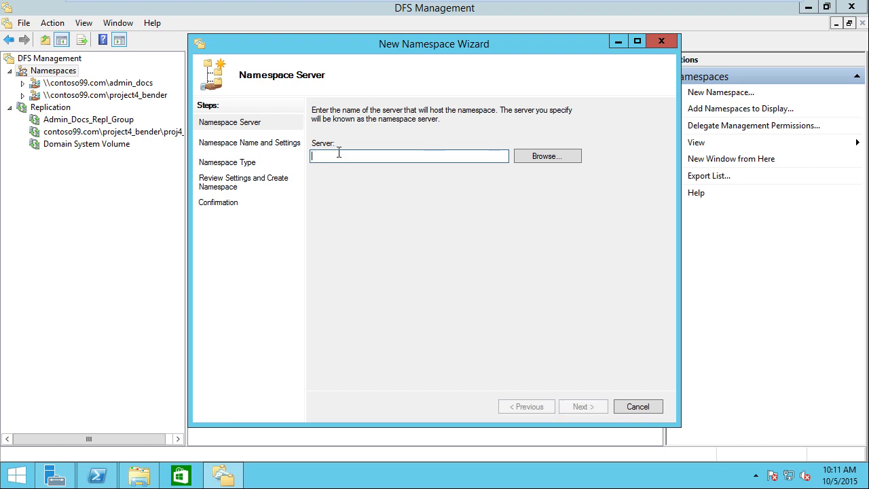
text(SYD-DC)
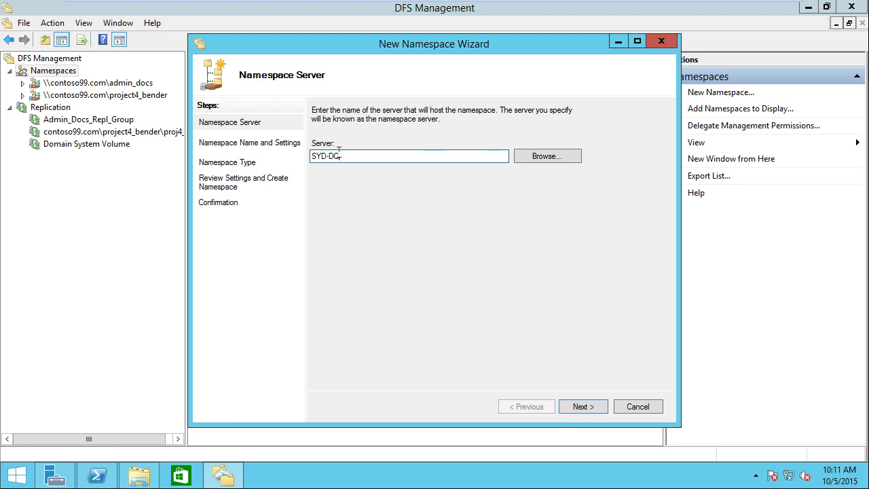
key(Return)
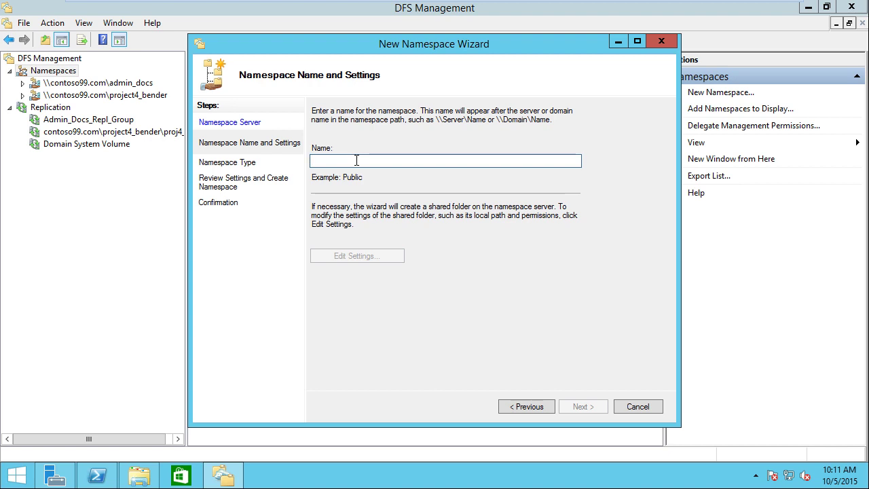
Name the namespace DFS and create it as a domain-based namespace in Windows Server 2008 mode
text(DFS)
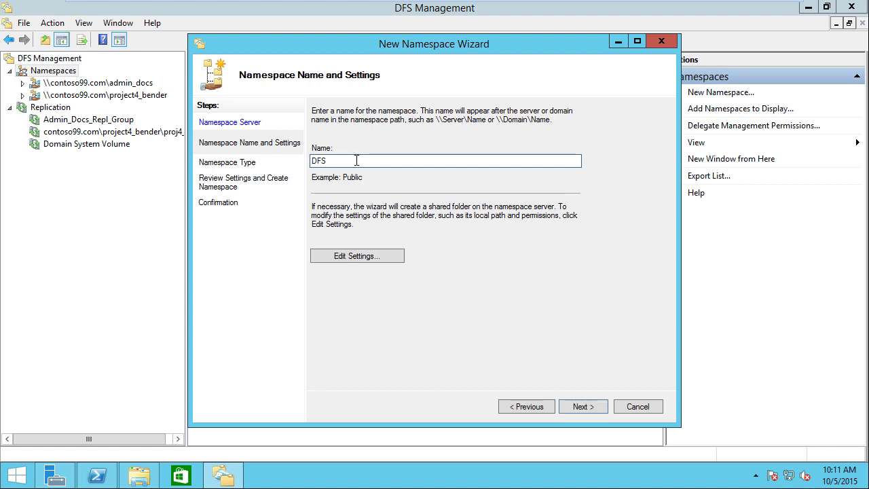
key(Return)
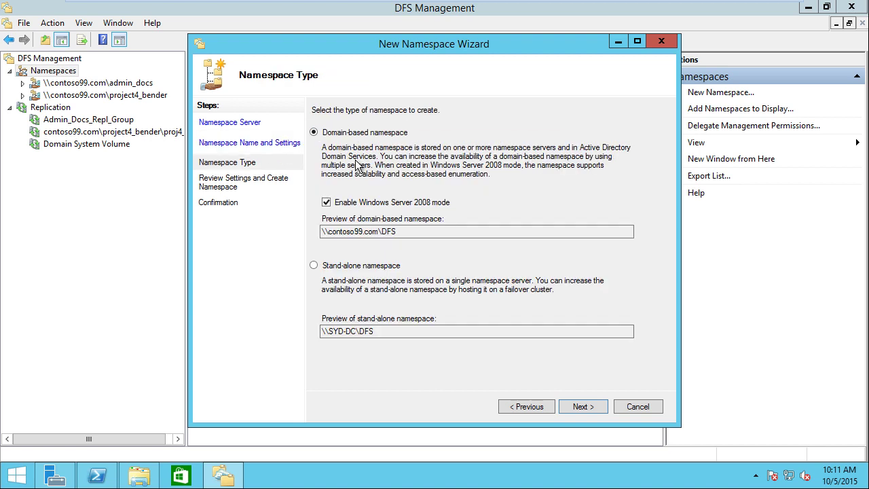
click(585, 409)
click(584, 407)
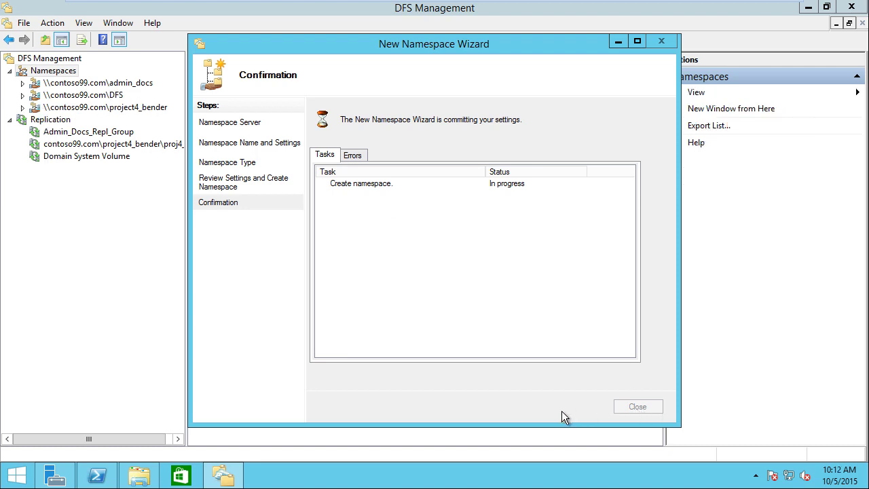
click(642, 406)
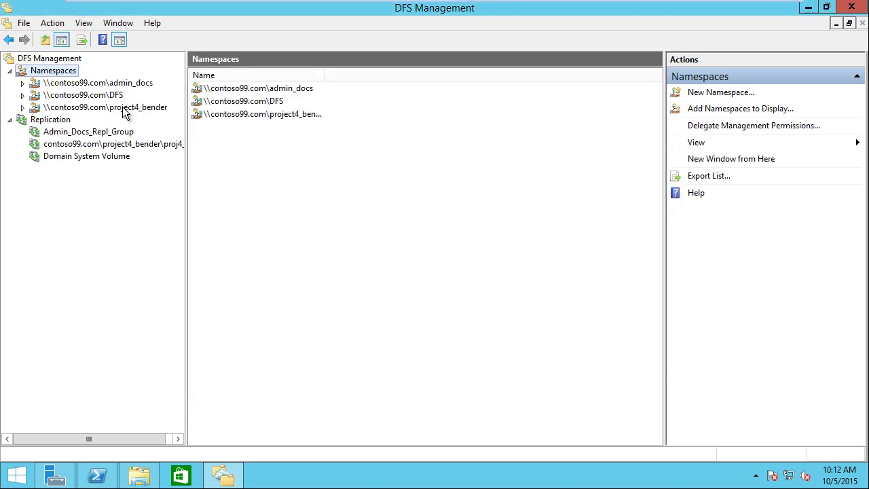
Add MEL-DC-MB as a second namespace server for the \\contoso99.com\DFS namespace
click(111, 95)
click(284, 80)
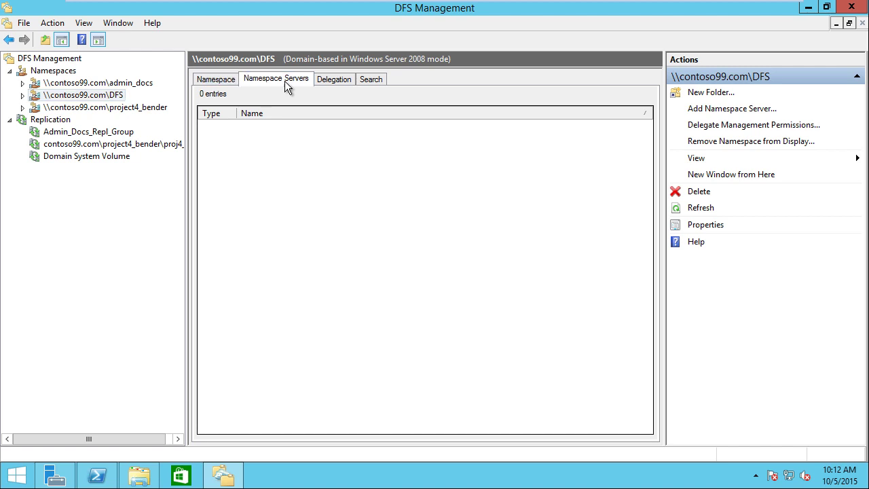
click(269, 126)
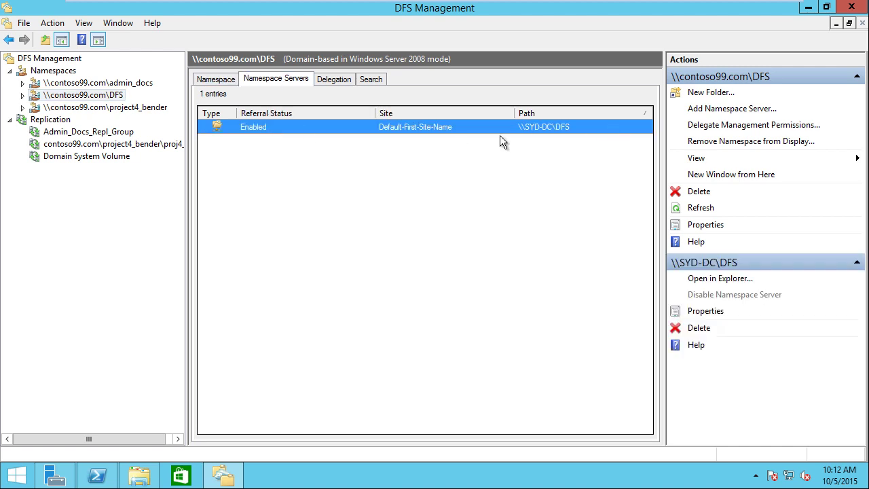
click(738, 111)
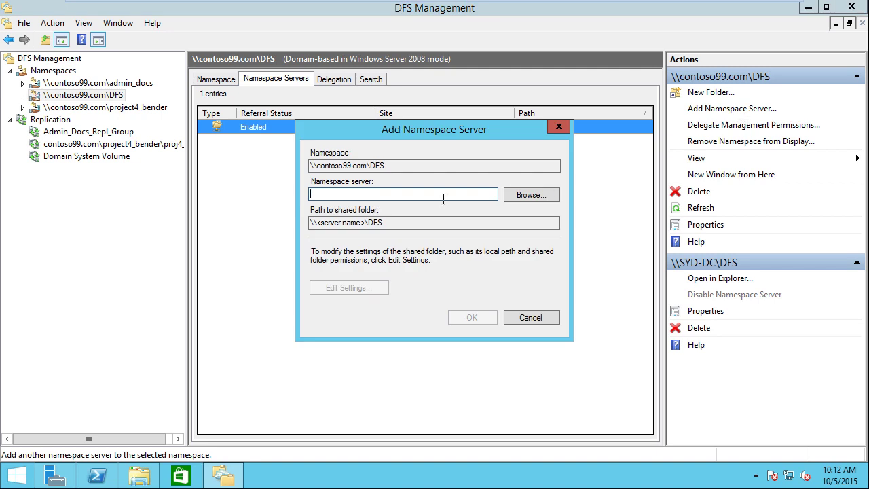
text(MEL-)
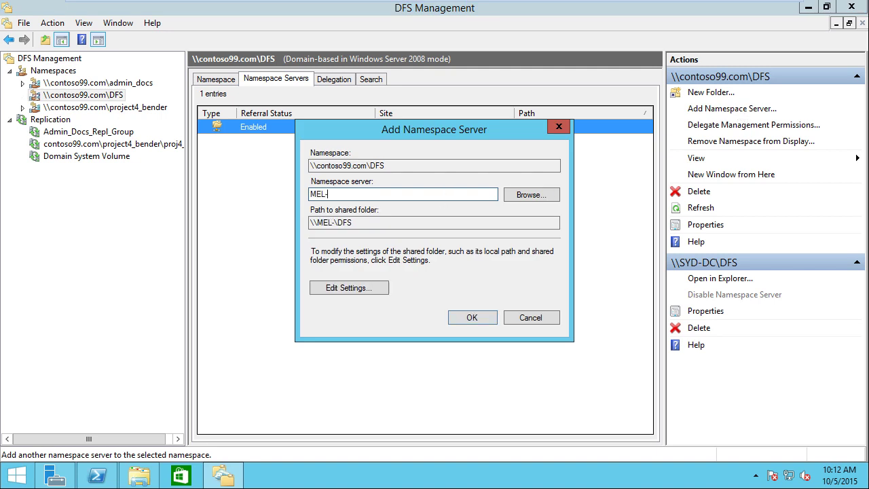
text(DC-MB)
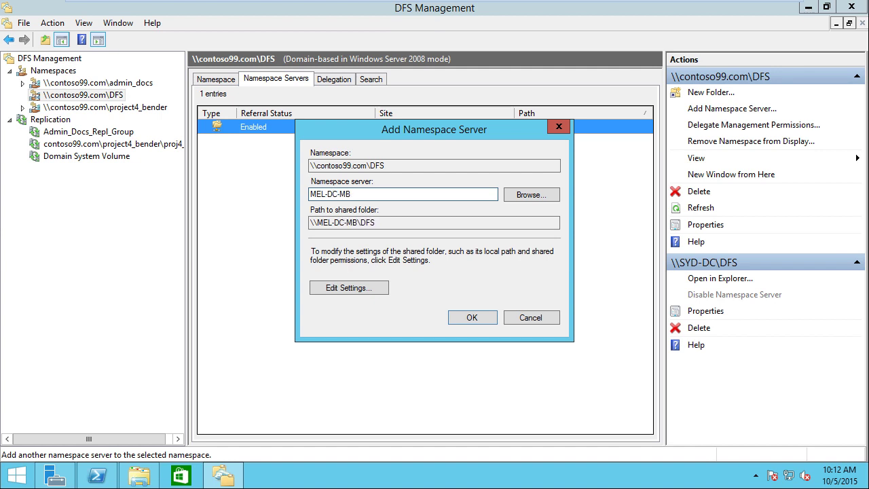
click(481, 318)
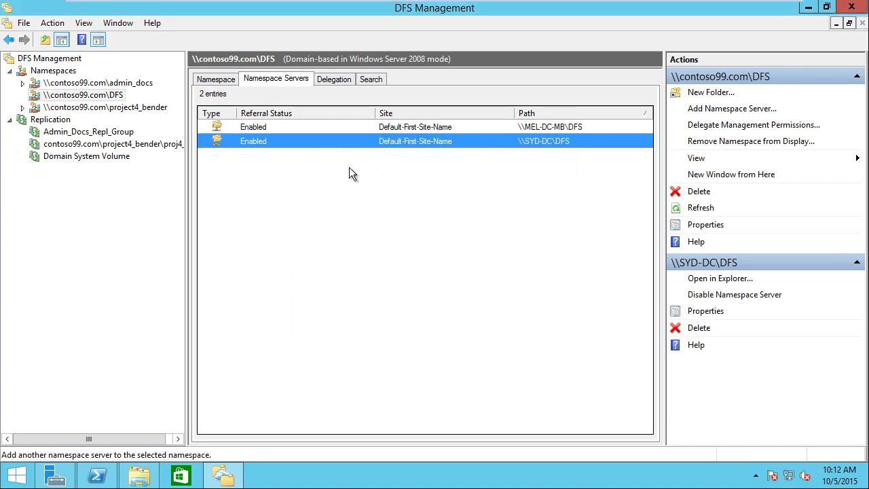
Start a new multipurpose replication group named Fonts in the contoso99.com domain and continue to its members
click(55, 121)
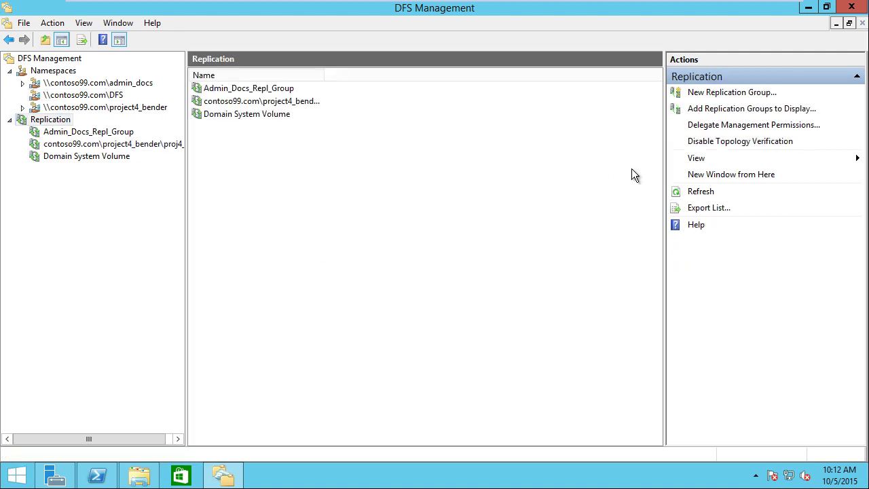
click(739, 93)
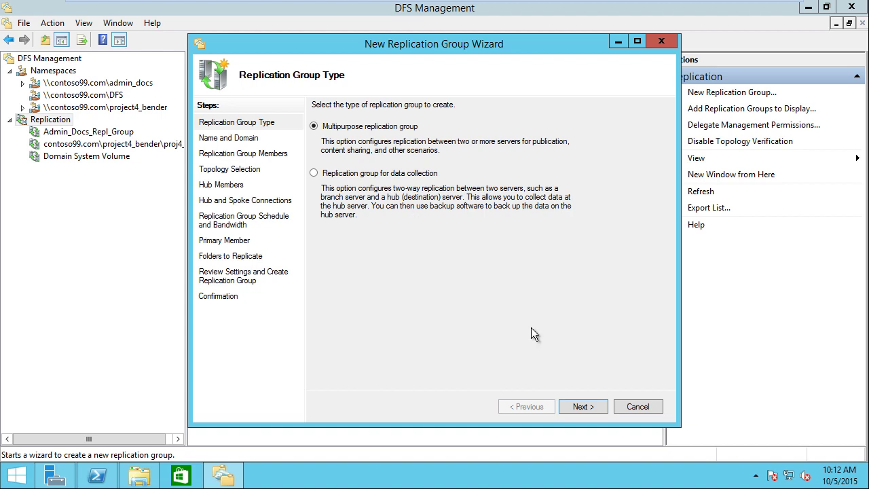
click(584, 407)
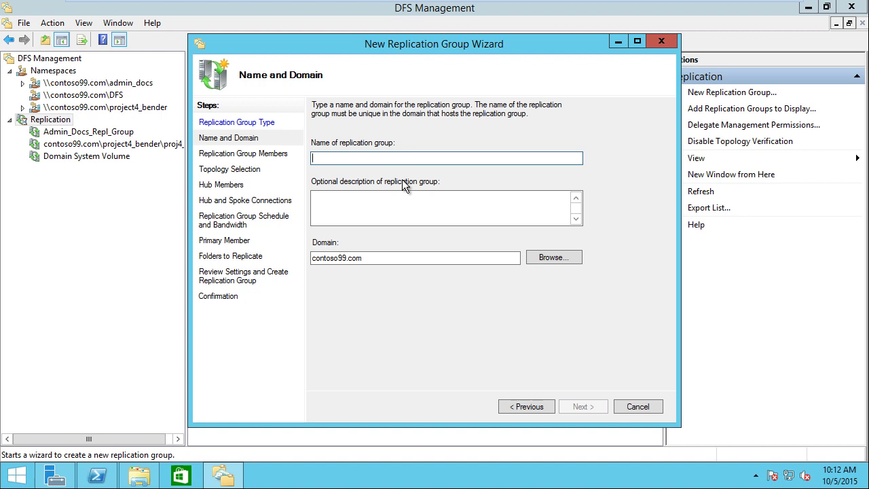
text(Fonts)
click(598, 406)
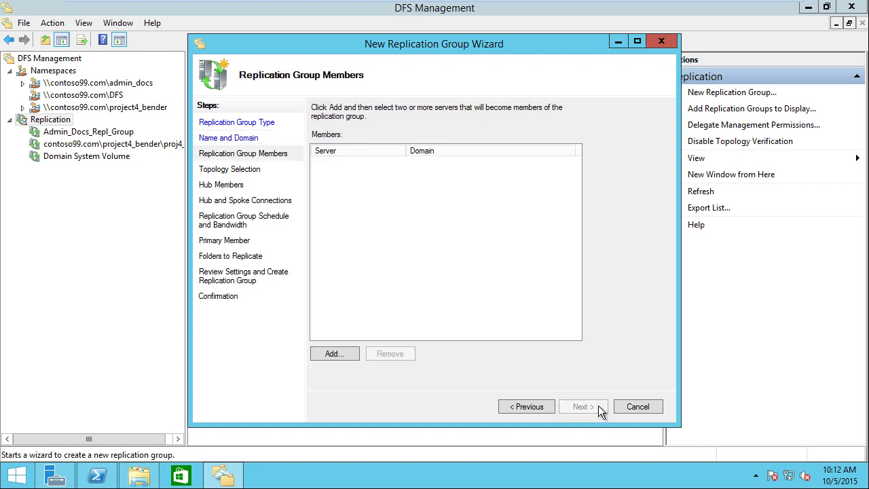
Add SYD-DC and MEL-DC-MB as members of the Fonts replication group and continue to the topology selection
click(352, 357)
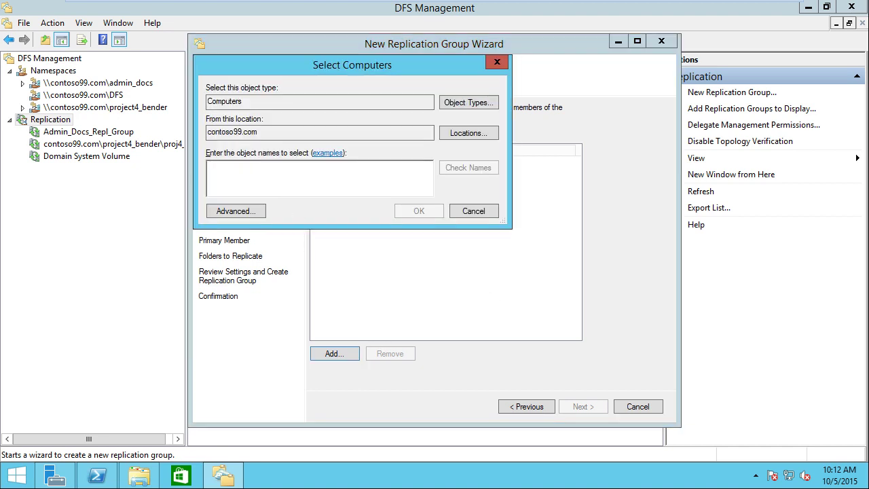
text(SY-)
key(BackSpace)
text(D-DC)
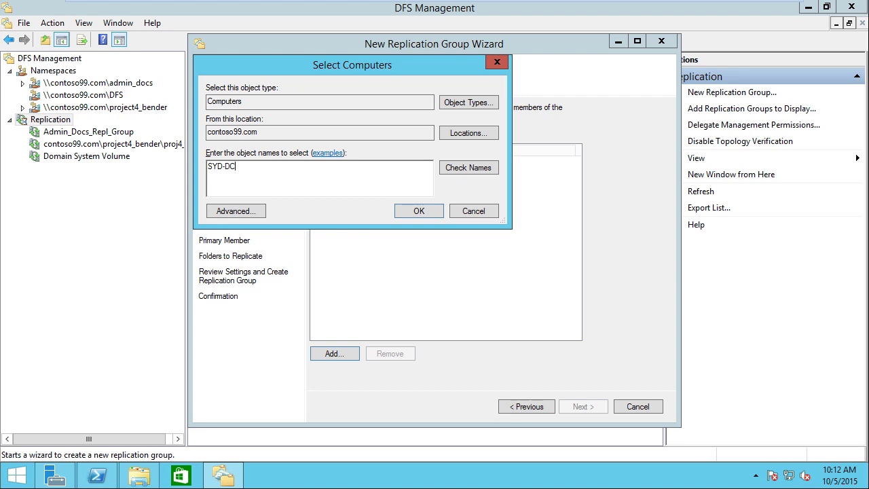
key(Return)
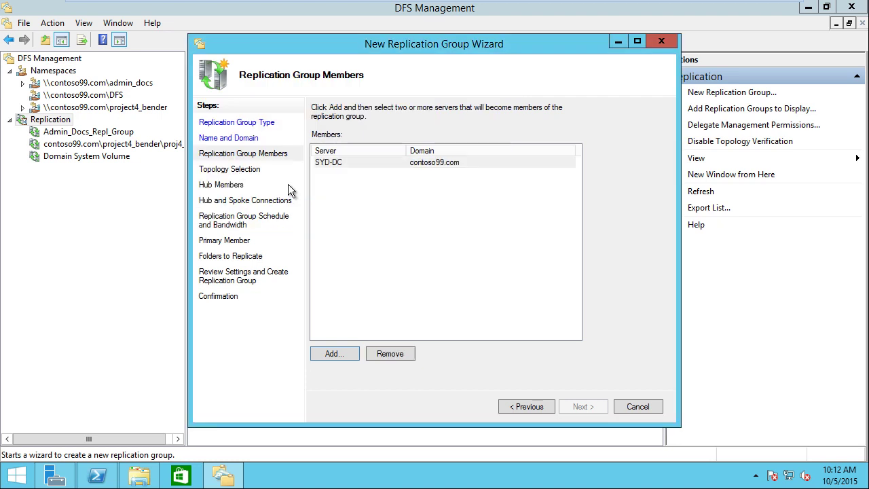
click(334, 353)
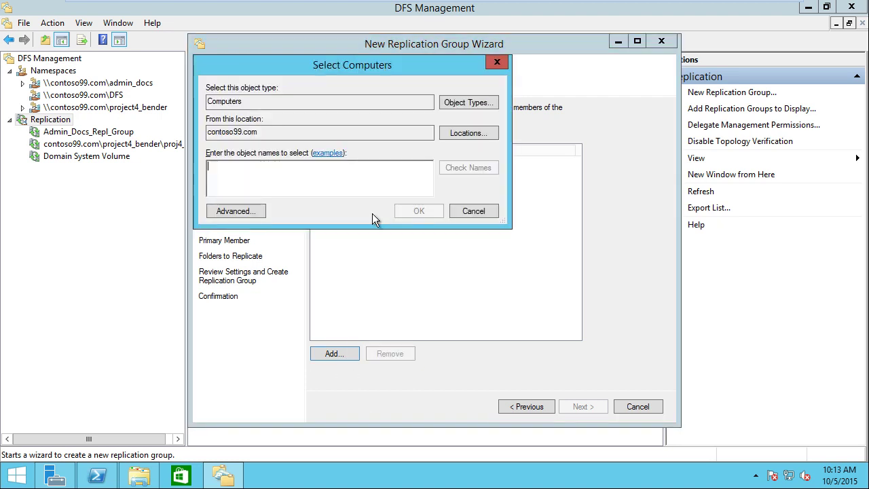
text(MEL-DC-MB)
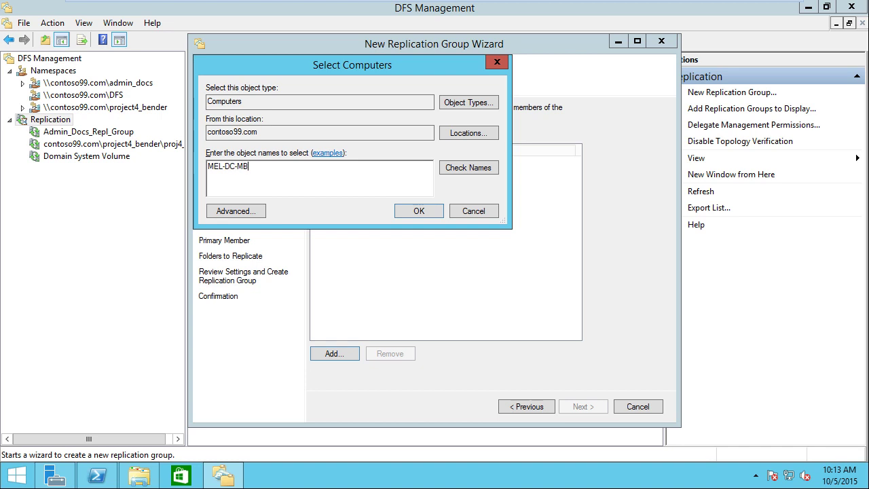
key(Return)
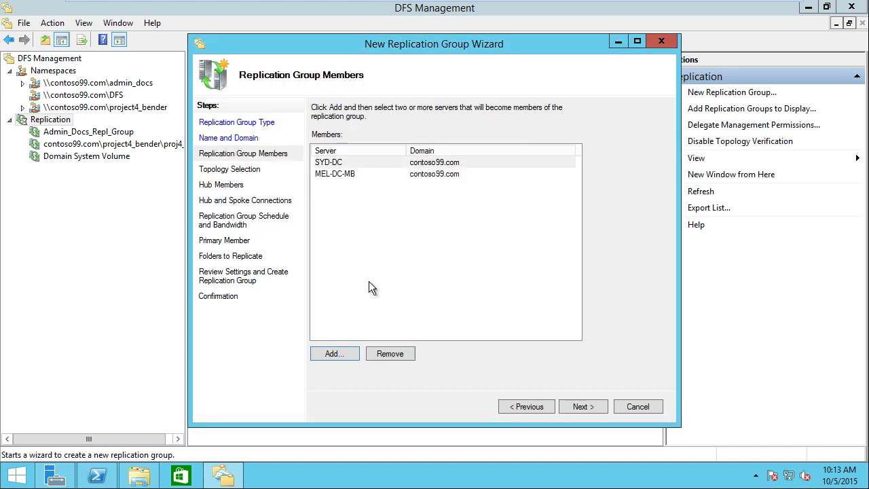
click(583, 407)
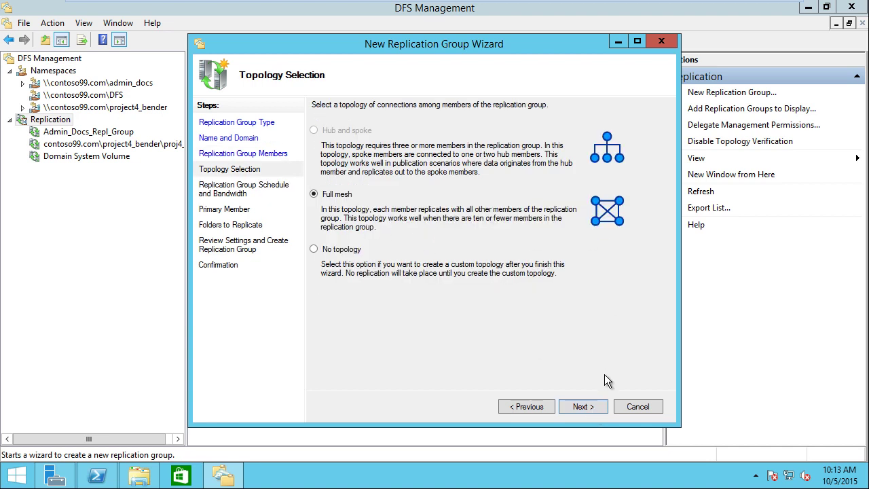
Keep the full mesh topology with continuous replication at full bandwidth, and choose SYD-DC as the primary member
click(598, 406)
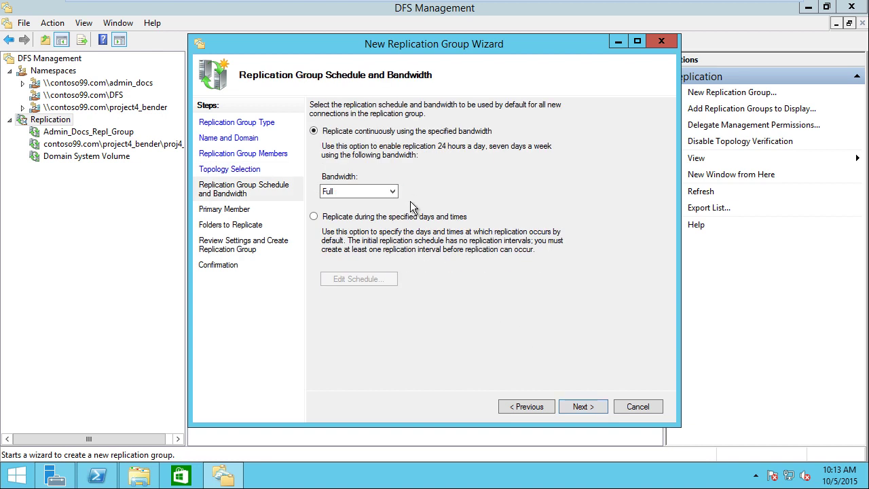
click(591, 409)
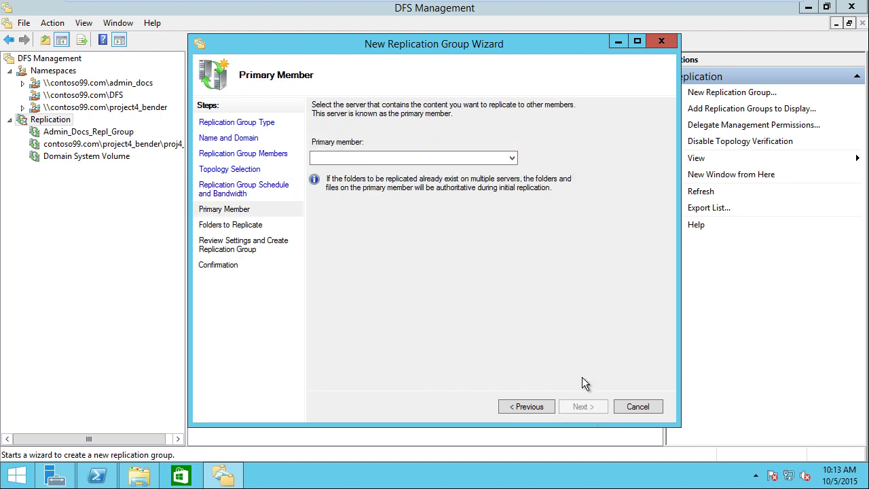
click(513, 158)
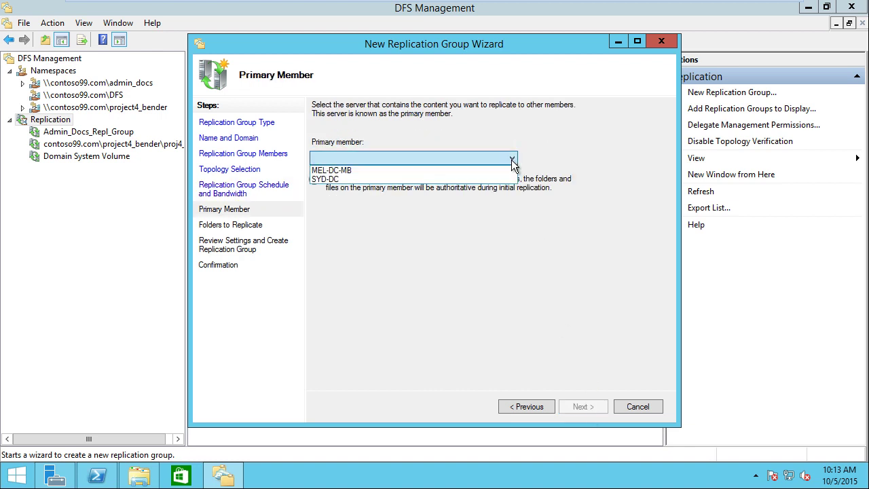
click(332, 180)
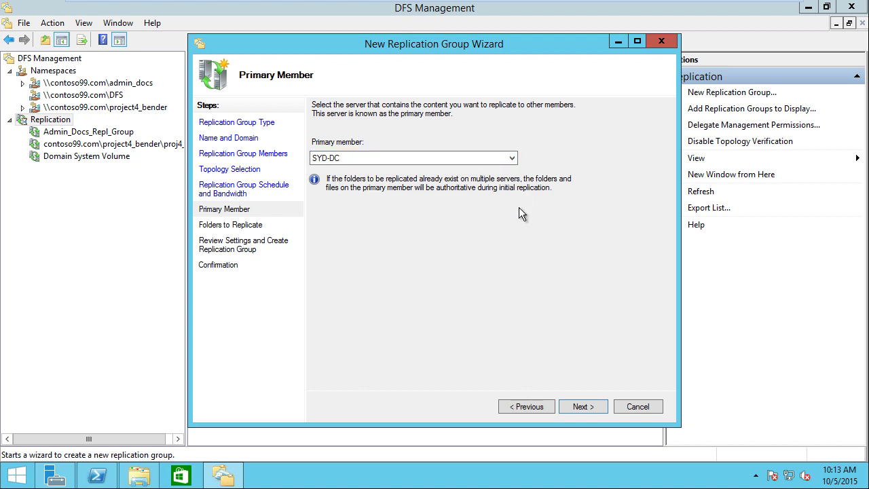
click(597, 405)
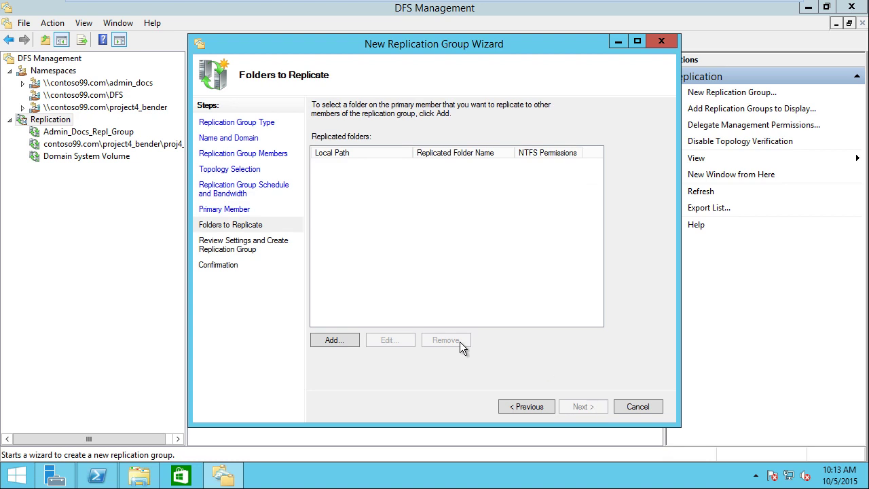
Add C:\DFSDemo\Fonts on SYD-DC as the folder to replicate, using the name based on its path
click(350, 340)
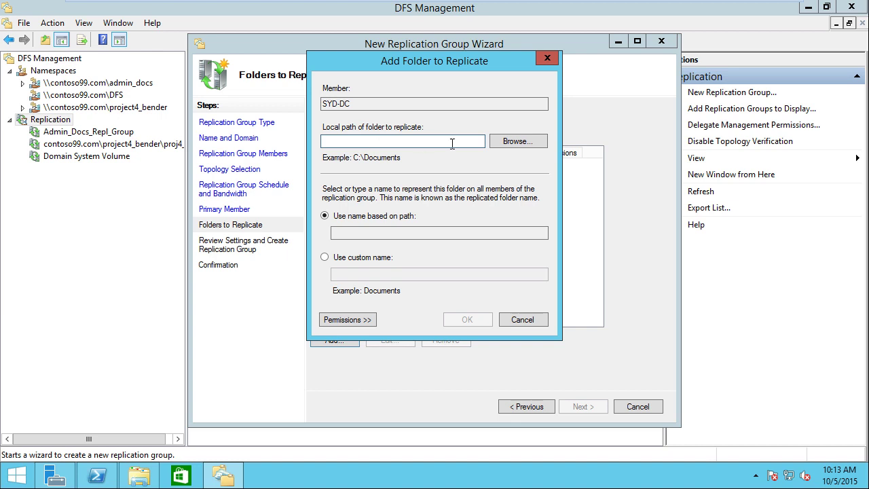
click(517, 141)
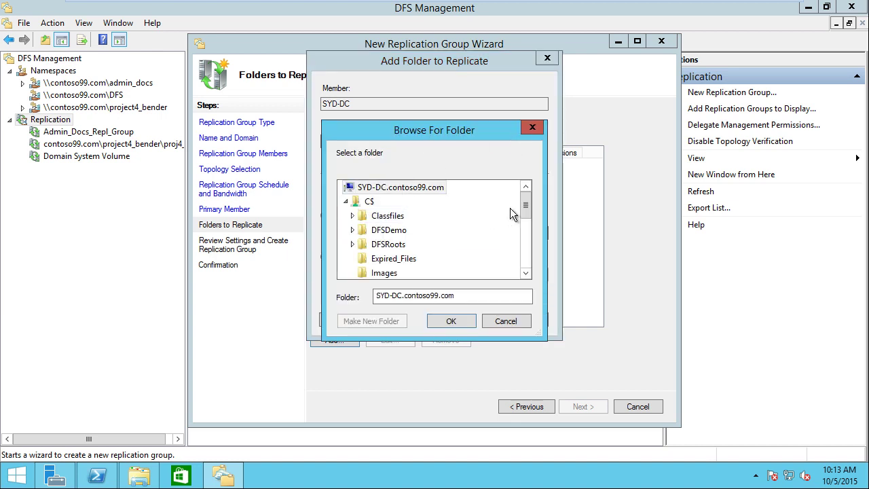
click(353, 230)
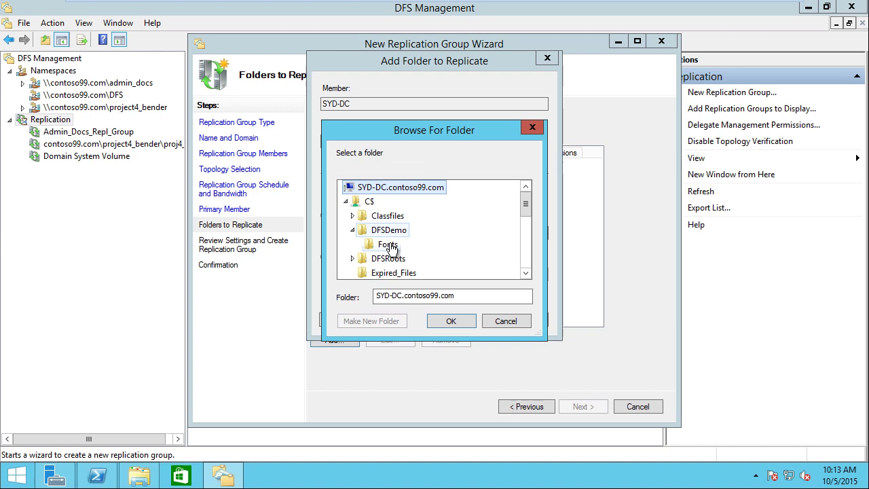
click(388, 245)
click(452, 322)
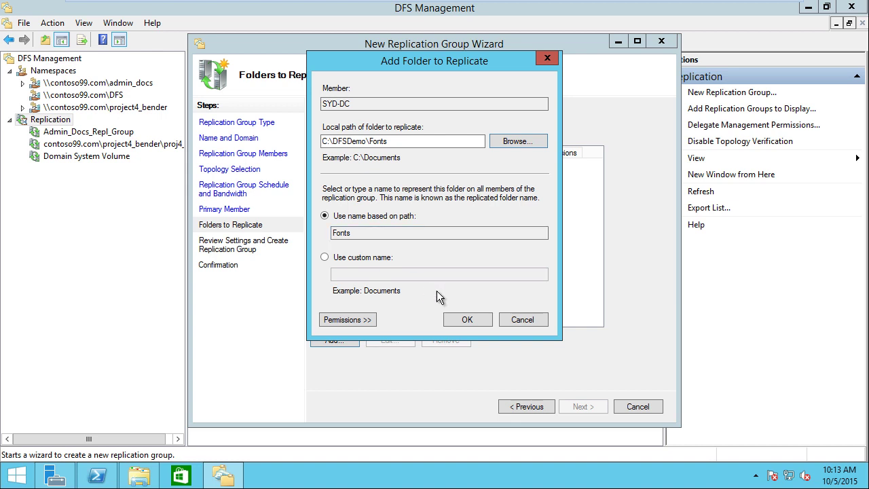
click(468, 320)
click(334, 339)
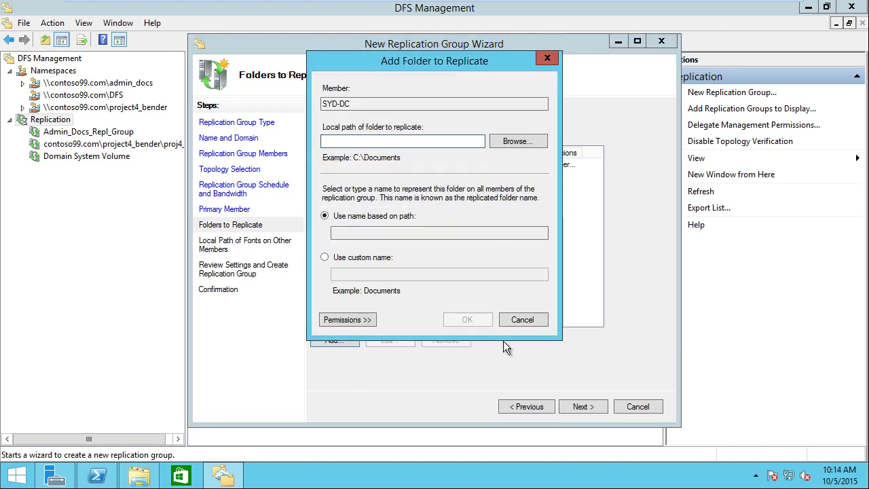
click(518, 318)
click(601, 406)
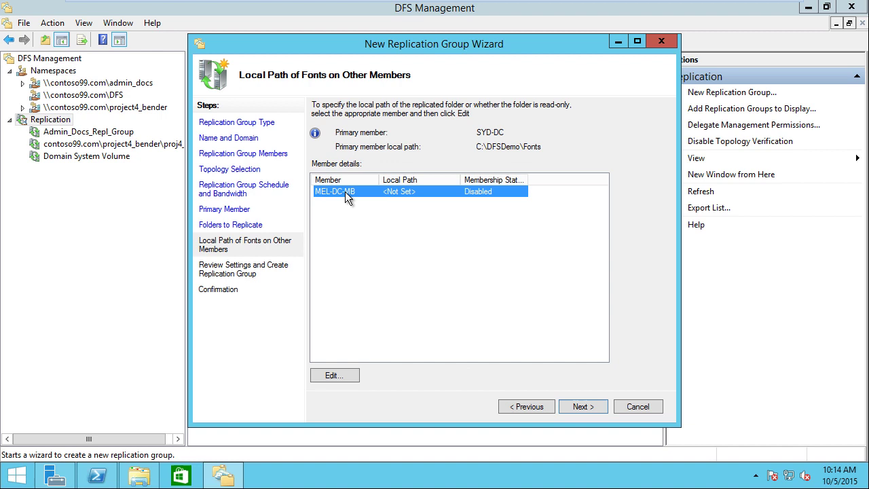
Enable the replicated folder on MEL-DC-MB with the local path C:\DFSDemo\Fonts and continue to the settings review
click(348, 377)
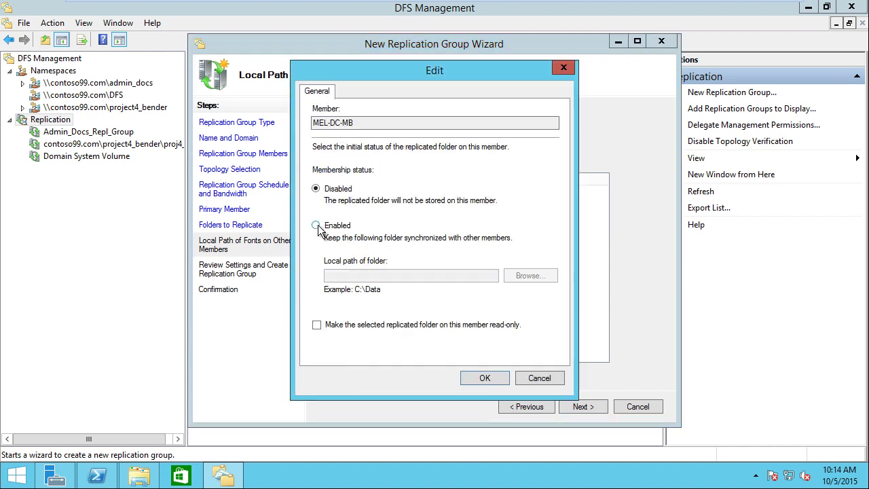
click(316, 225)
click(350, 276)
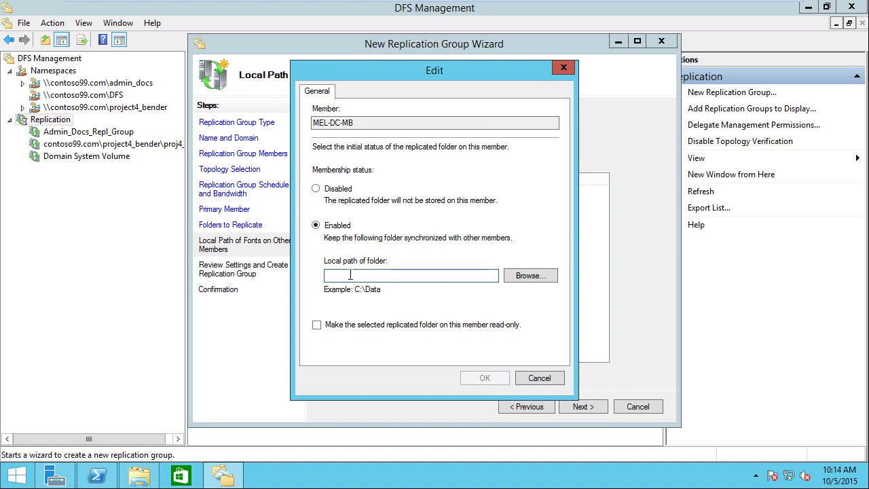
text(c:\)
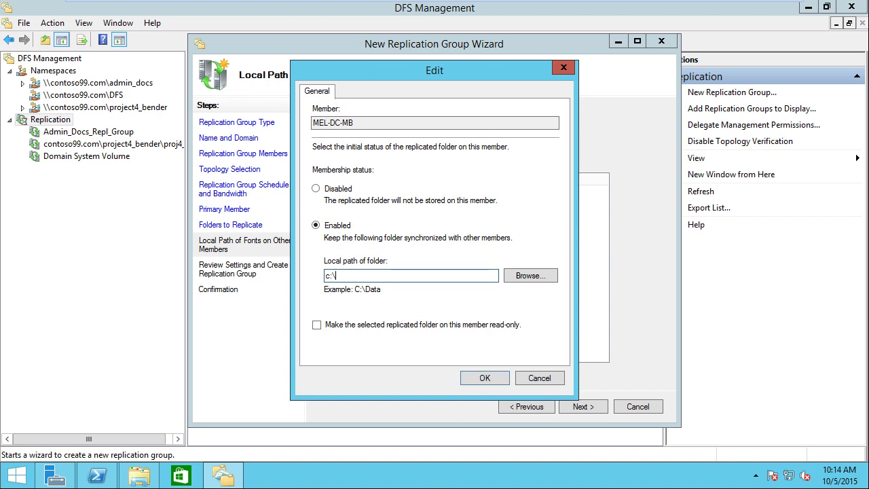
text(DFSDemo\)
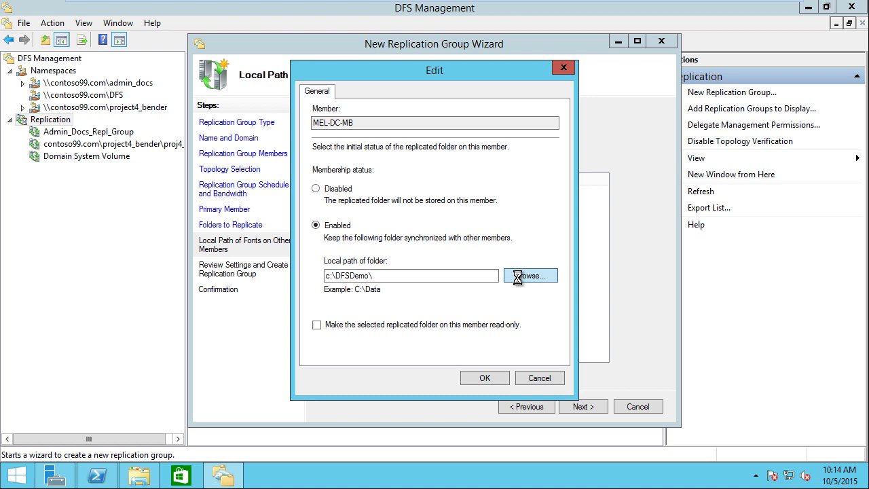
click(352, 215)
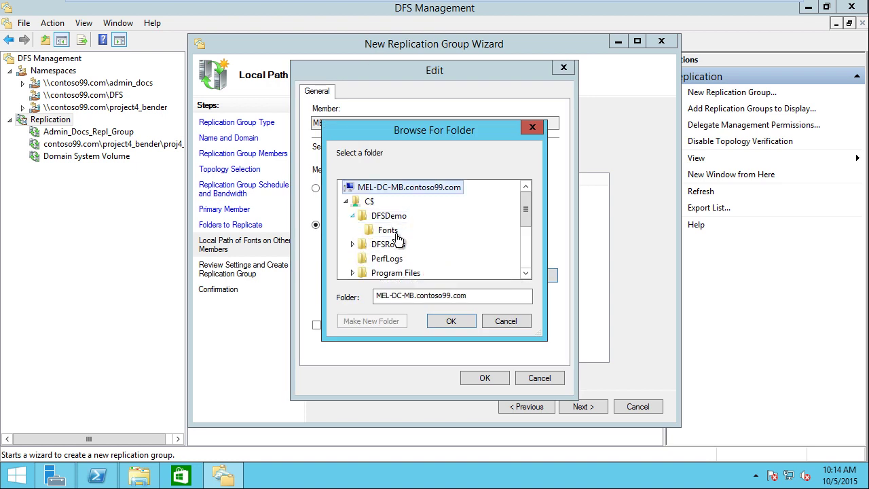
click(389, 231)
click(451, 322)
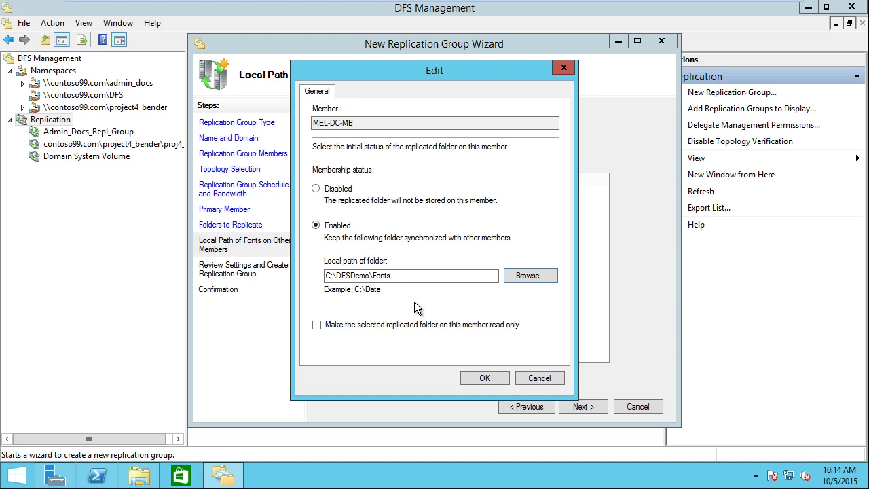
click(485, 378)
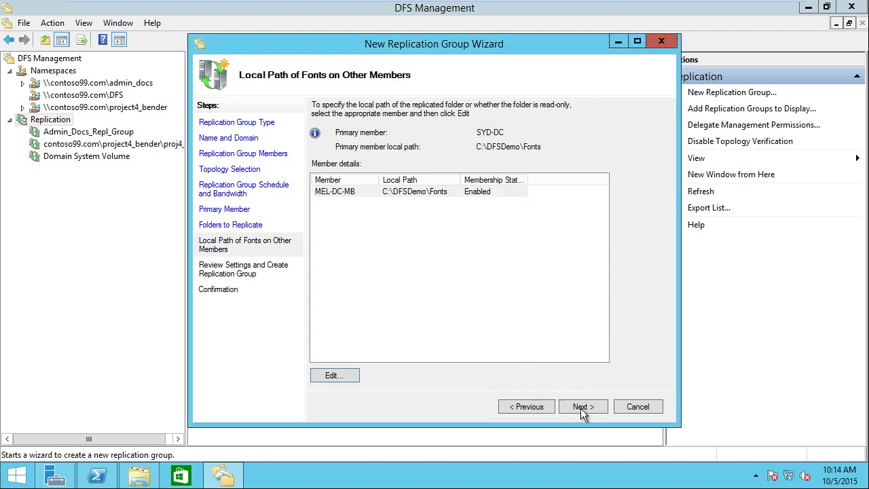
click(585, 408)
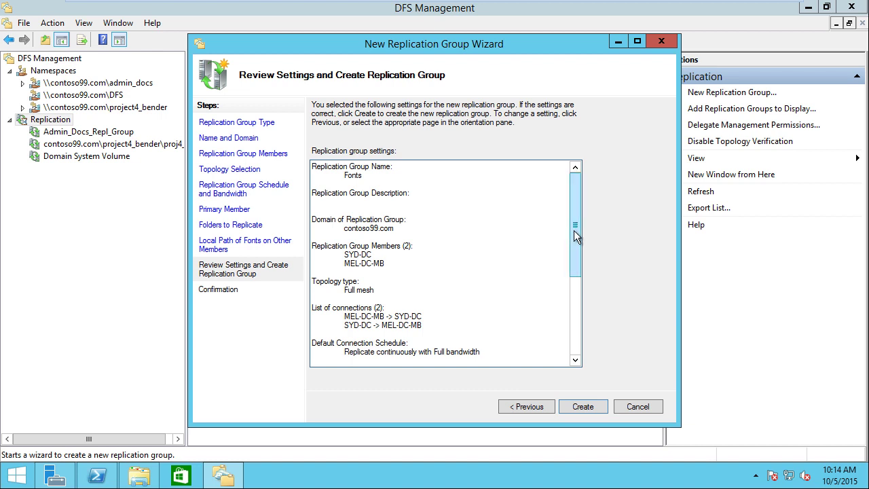
Review the replication group settings, create the Fonts group, and close the wizard and the replication delay notice
drag(574, 230, 578, 284)
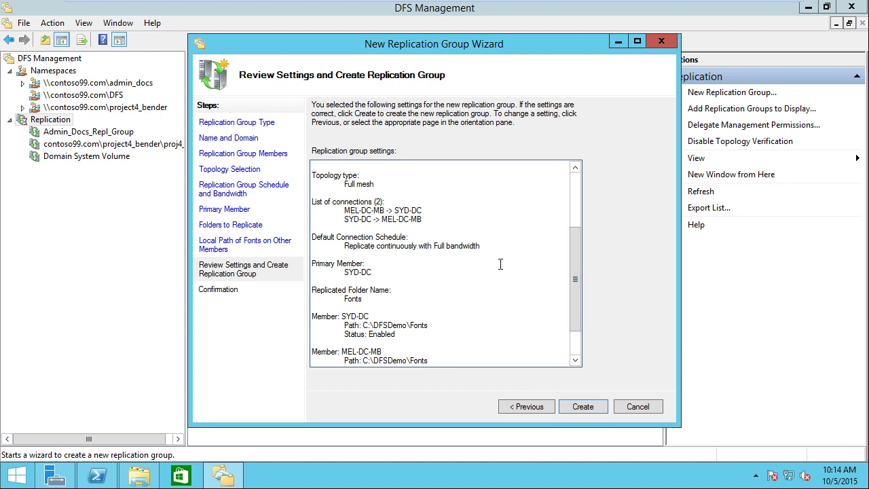
drag(577, 287, 580, 344)
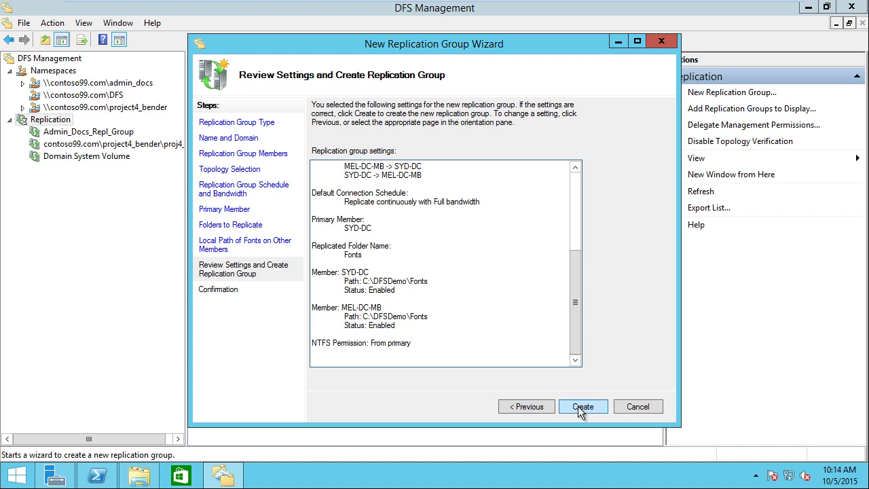
click(598, 408)
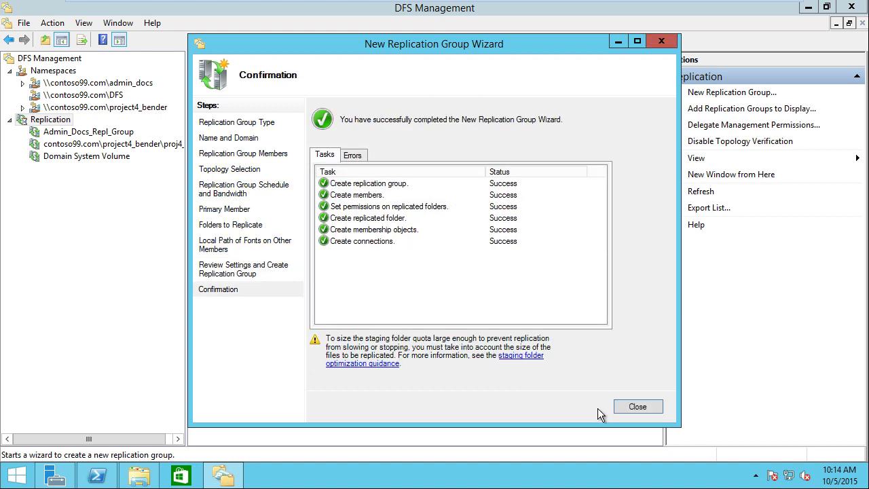
click(631, 407)
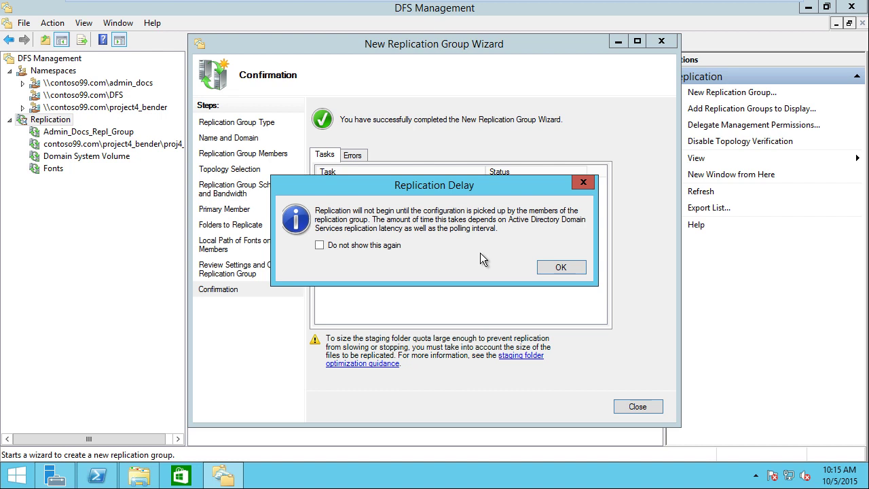
click(561, 267)
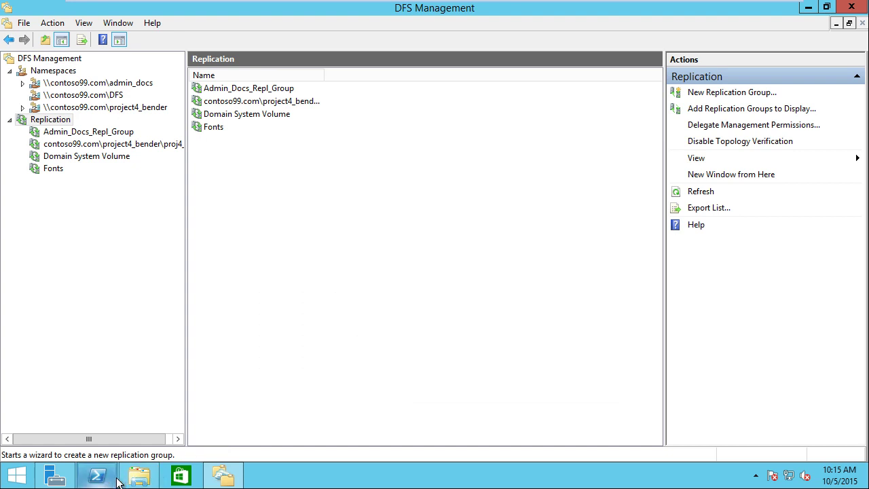
Run dfsrdiag pollad in an elevated PowerShell session on SYD-DC, and switch to the MEL-DC-MB virtual machine
mouse_move(104, 484)
click(93, 431)
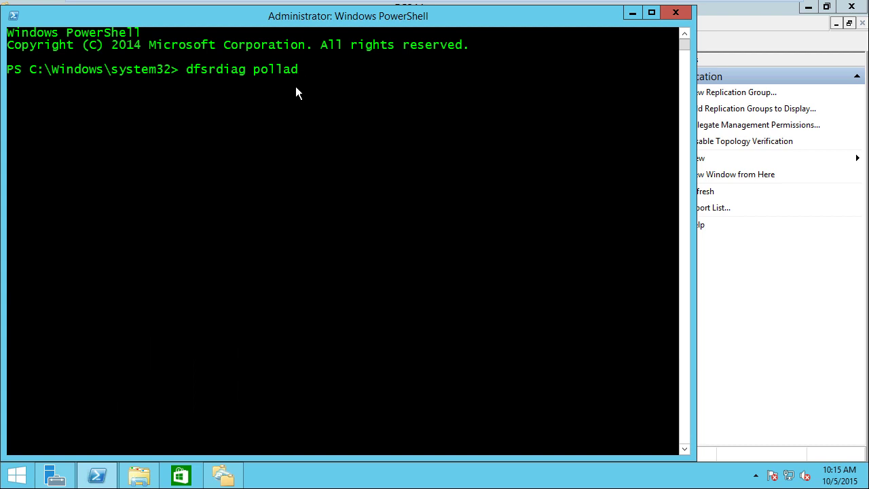
key(Return)
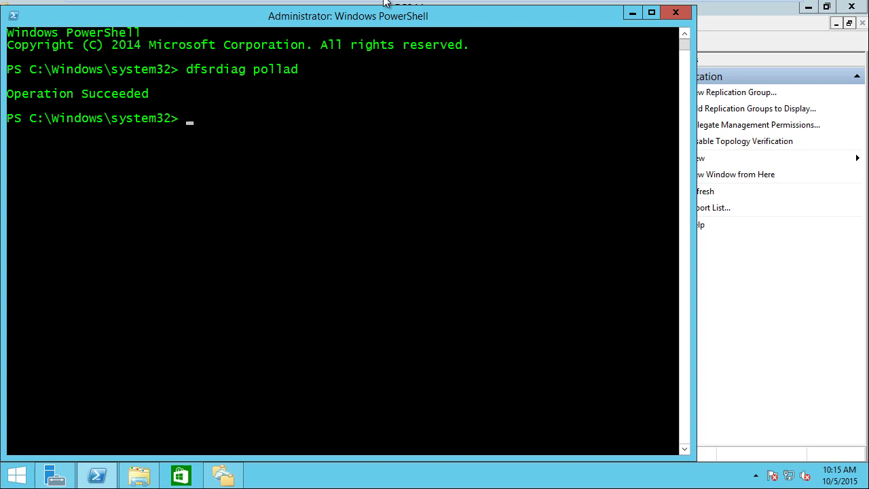
mouse_move(500, 9)
click(670, 12)
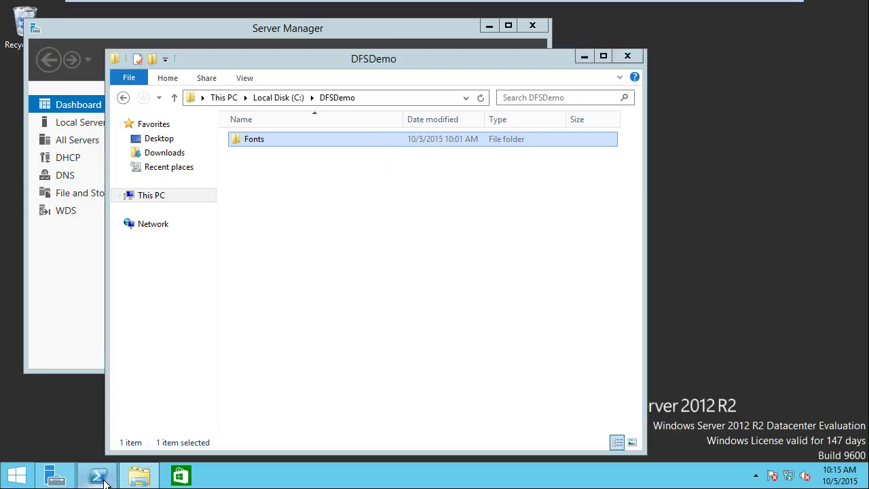
Try to run dfsrdiag pollad in the non-elevated PowerShell window on MEL-DC-MB
click(97, 475)
click(337, 255)
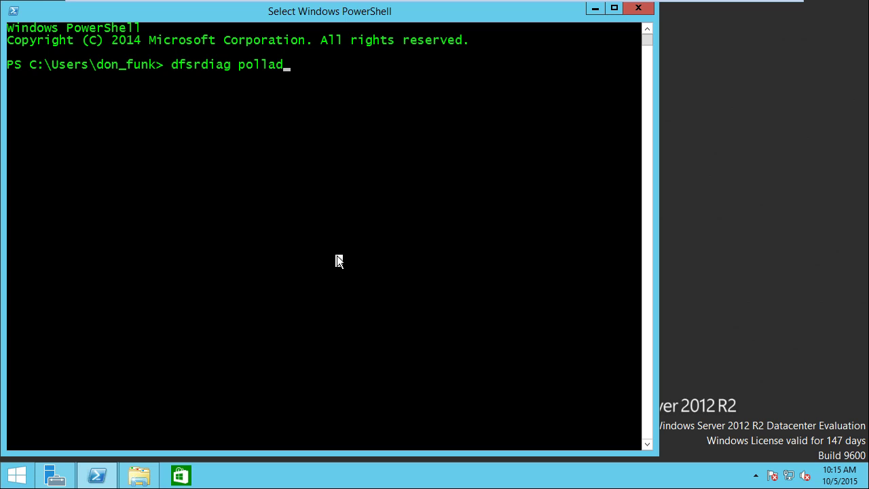
key(Escape)
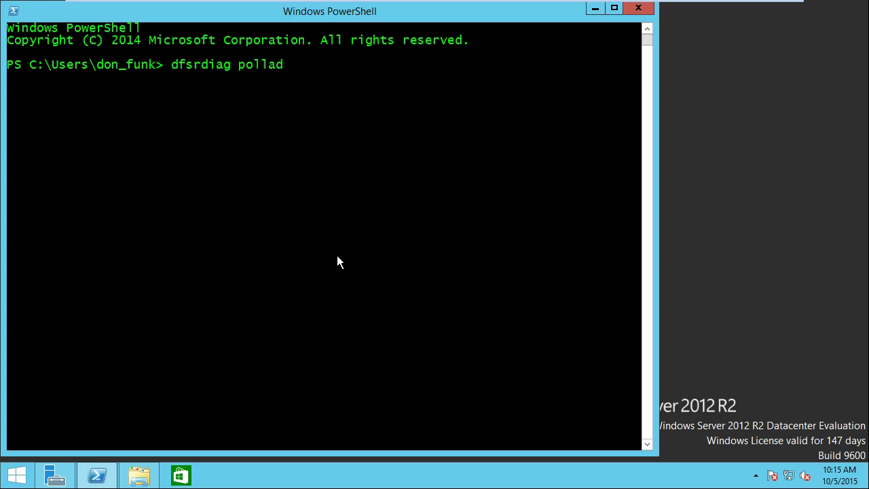
click(287, 69)
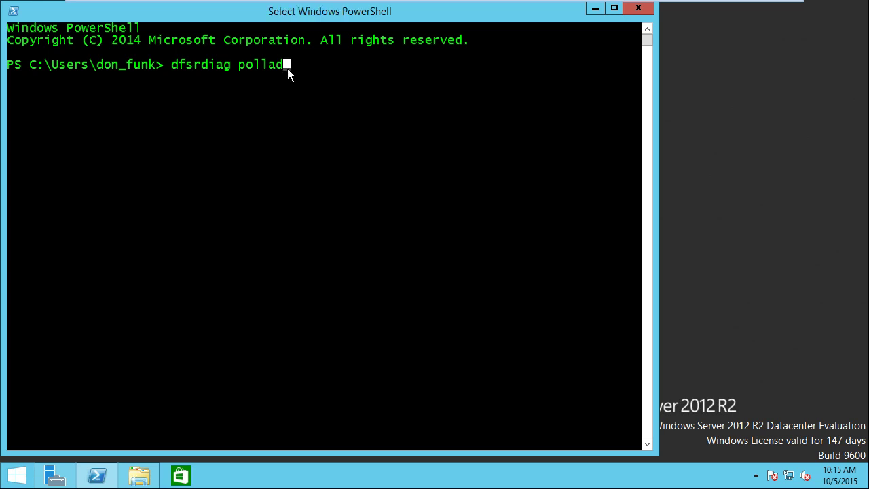
key(Escape)
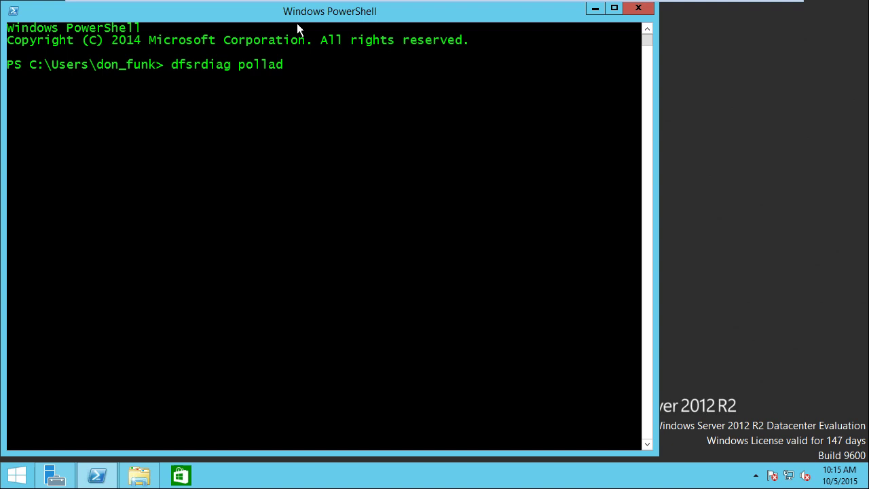
key(BackSpace)
key(BackSpace)
text(ad)
key(Return)
mouse_move(392, 4)
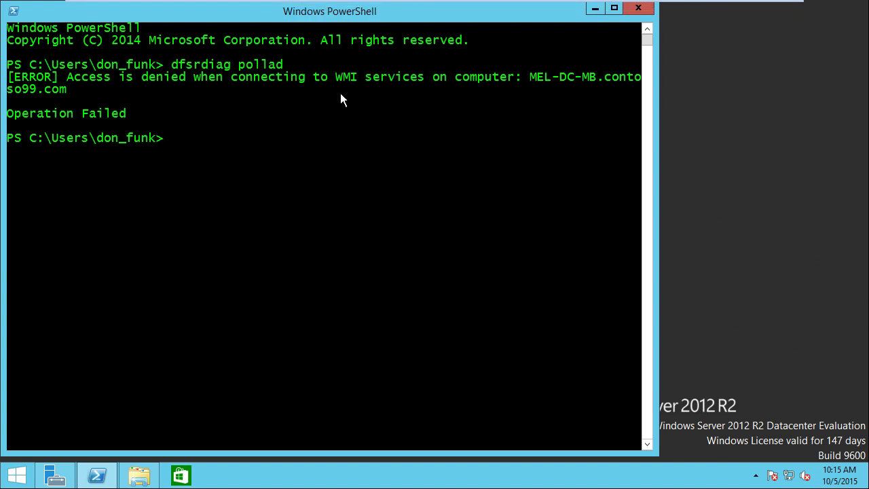
Run dfsrdiag pollad in a PowerShell session opened as administrator on MEL-DC-MB, and switch back to SYD-DC
right_click(98, 478)
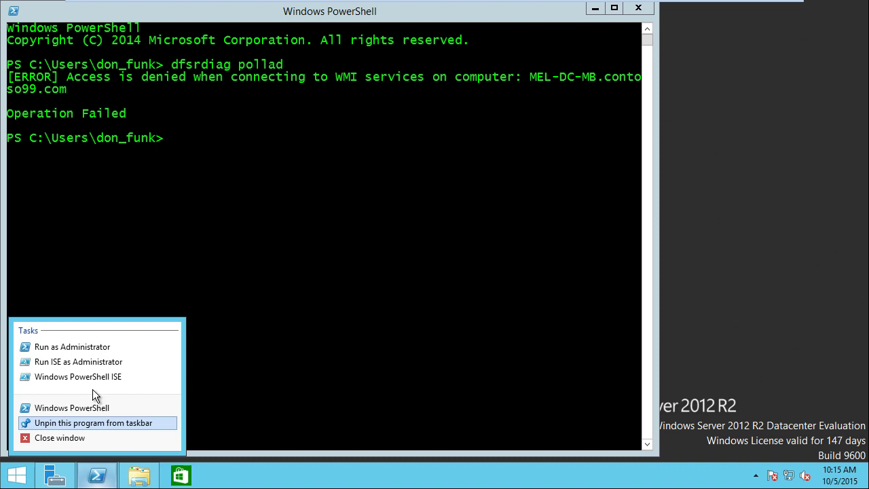
click(92, 349)
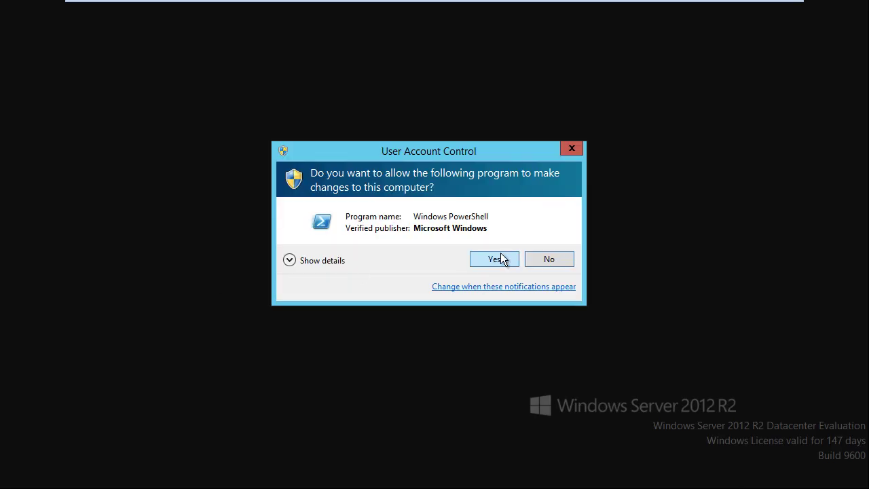
click(501, 259)
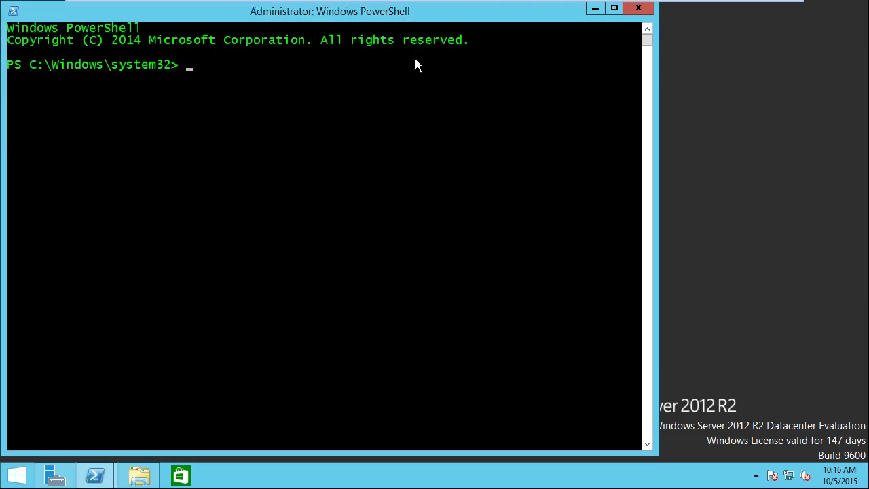
text(dfsrdiag pollad)
key(Return)
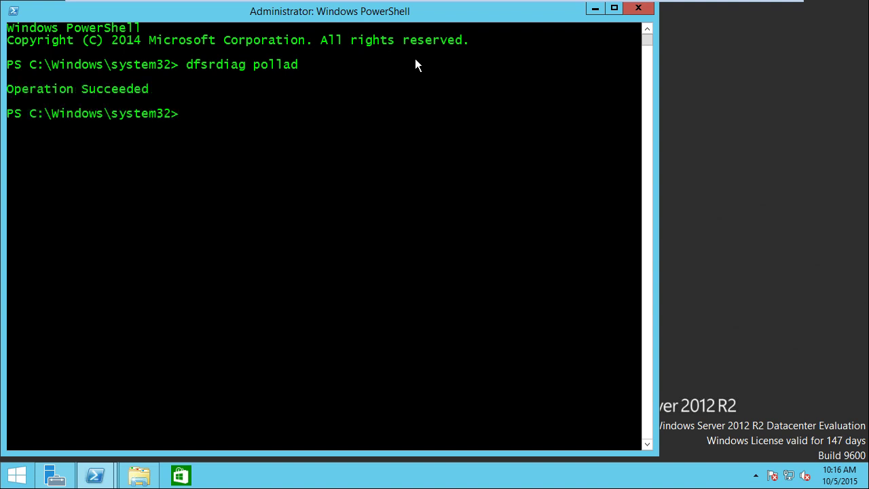
mouse_move(506, 6)
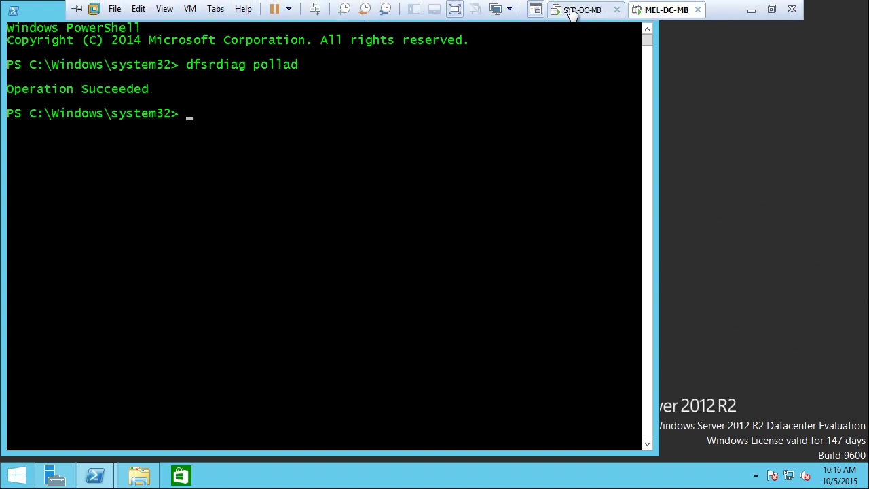
click(576, 10)
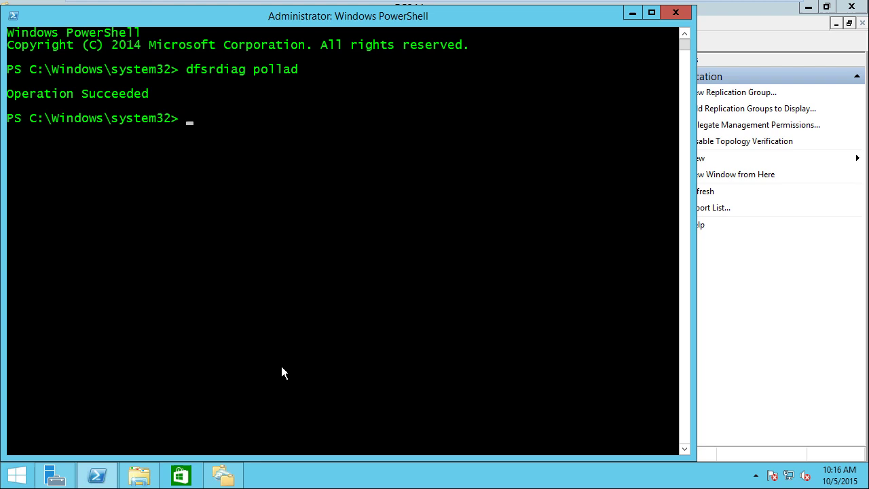
Open the namespace path \\contoso99.com\dfs from the Run dialog to check its contents
key(super+r)
key(End)
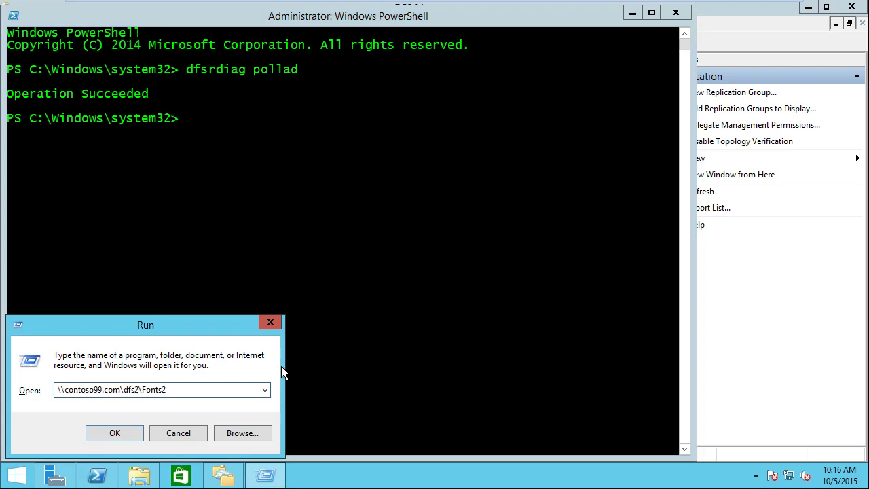
key(BackSpace)
key(BackSpace)
key(BackSpace)
key(BackSpace)
key(BackSpace)
key(BackSpace)
key(BackSpace)
key(BackSpace)
key(BackSpace)
key(BackSpace)
key(BackSpace)
key(BackSpace)
text(\)
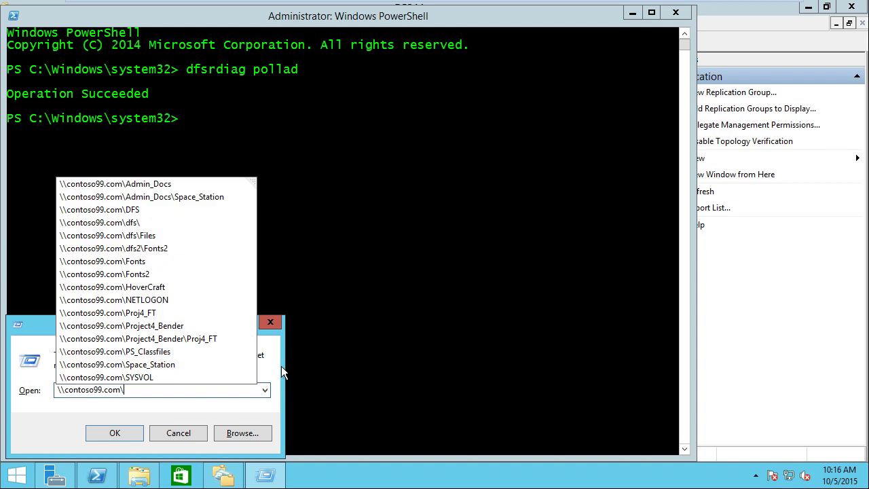
text(dfs)
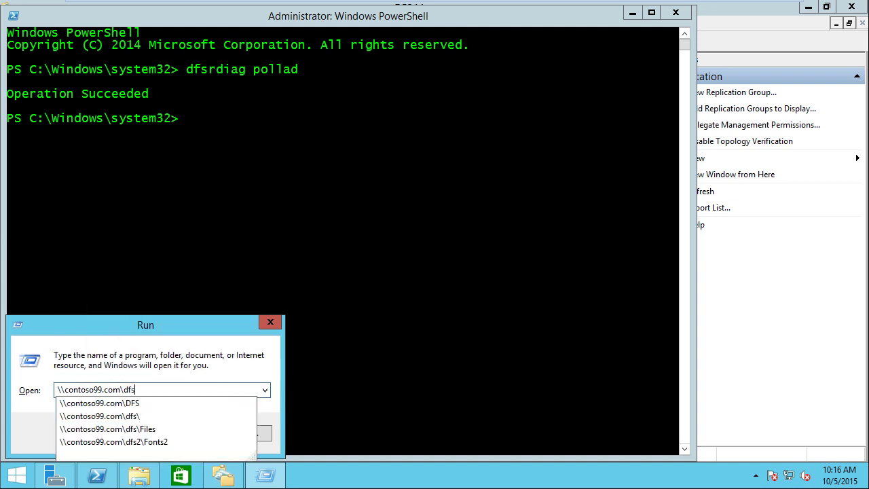
key(Return)
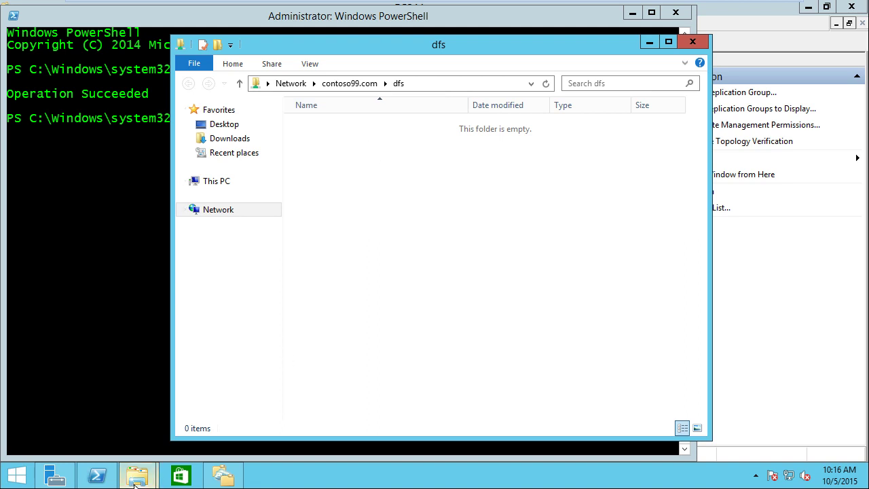
In DFS Management, start a new folder named Fonts in the \\contoso99.com\DFS namespace
click(222, 475)
click(110, 97)
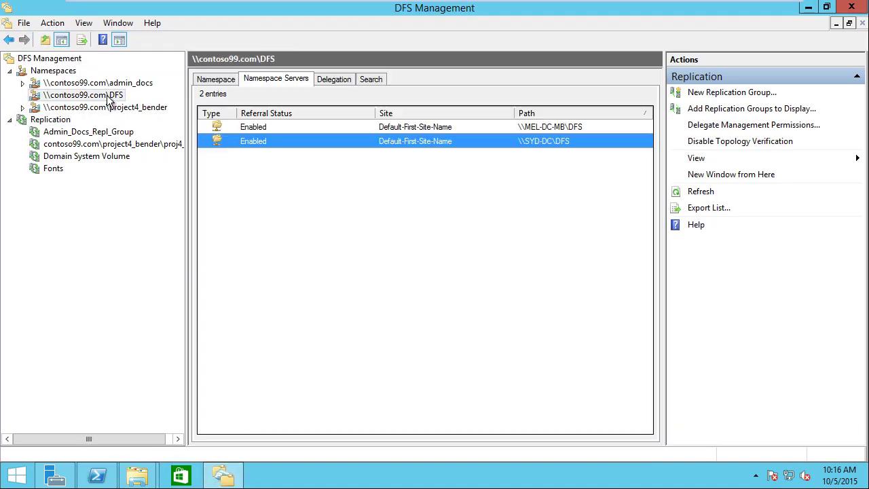
click(229, 480)
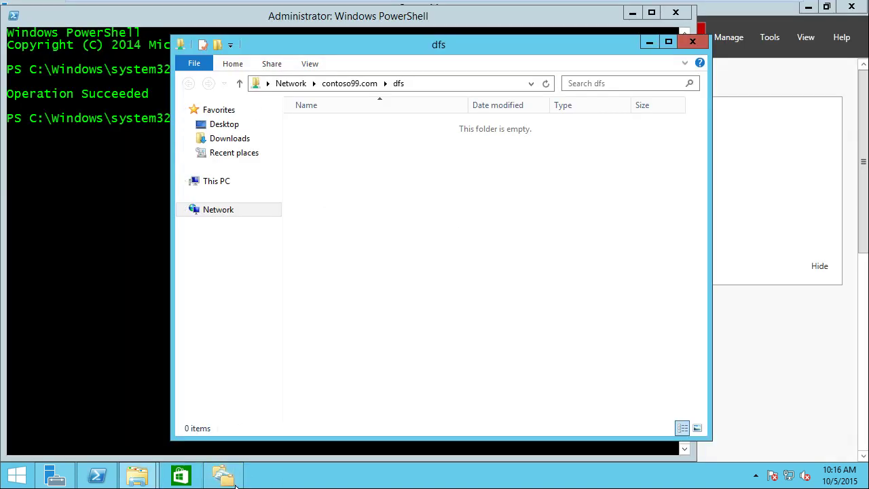
click(219, 478)
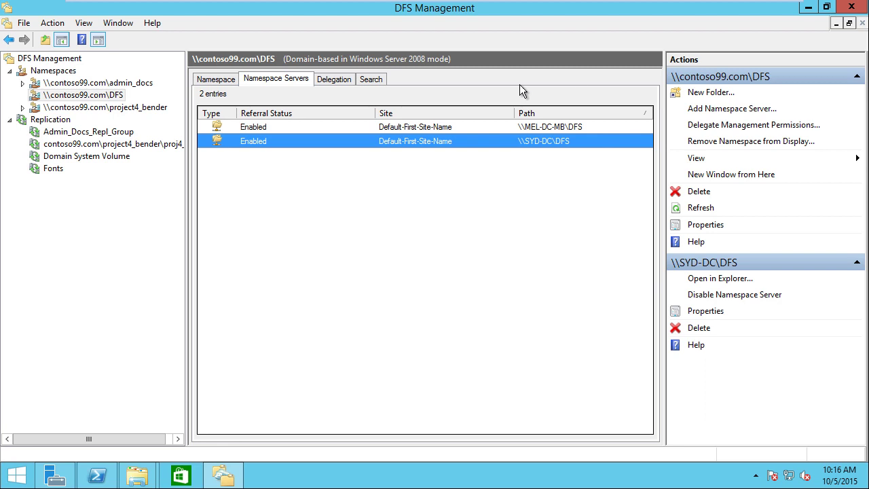
click(216, 79)
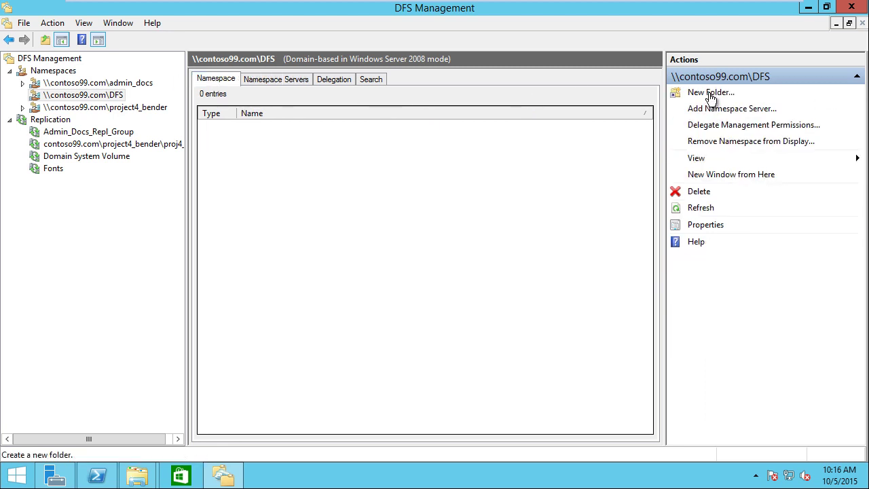
click(711, 93)
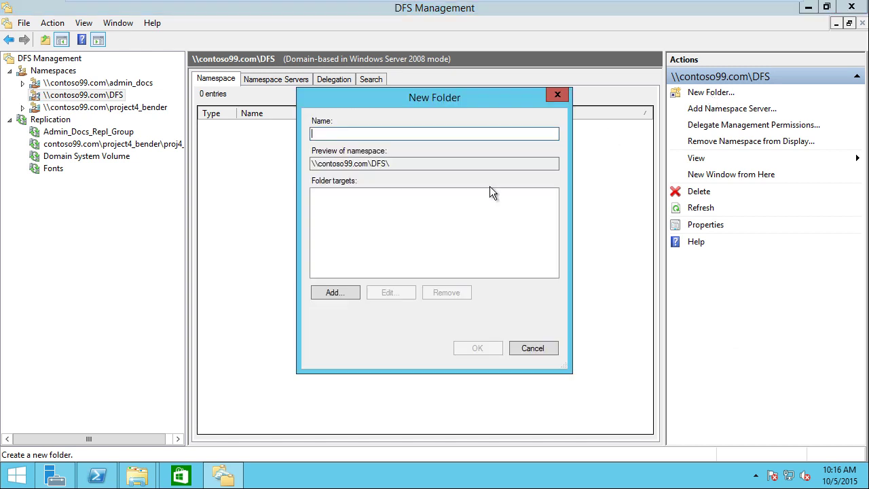
text(Fonts)
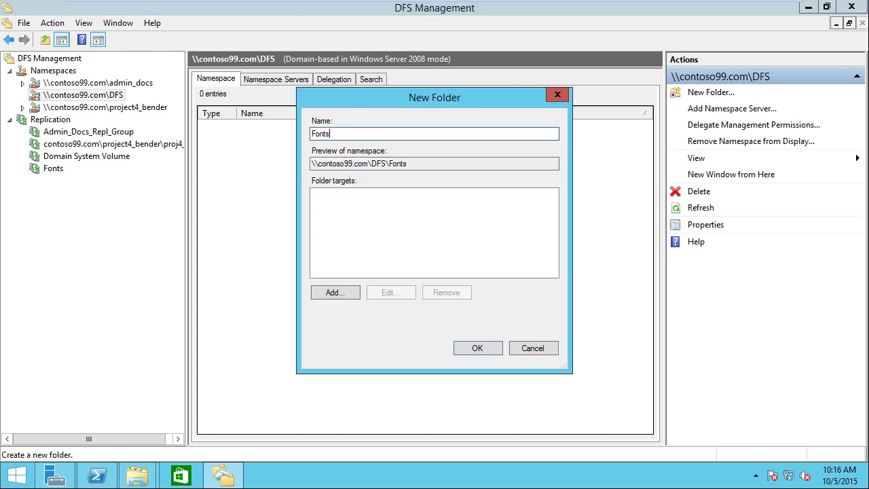
key(Tab)
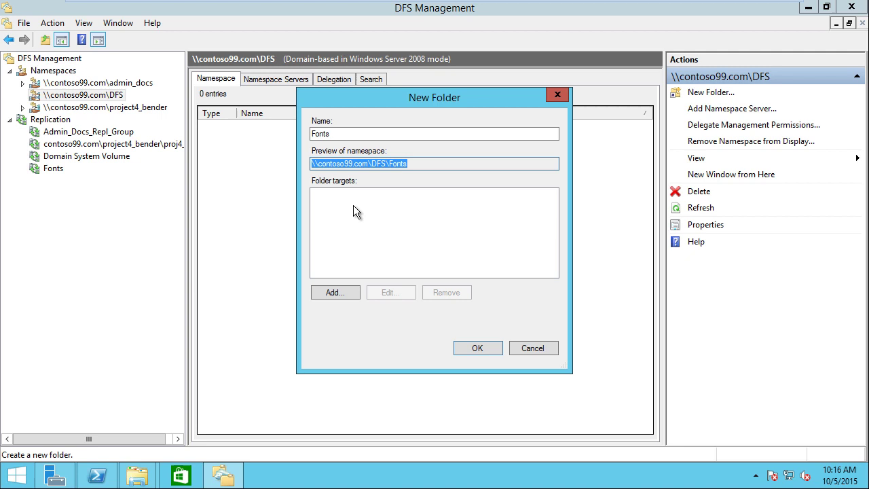
key(Tab)
Add the Fonts share on SYD-DC as a folder target, with the path \\SYD-DC\Fonts
click(339, 294)
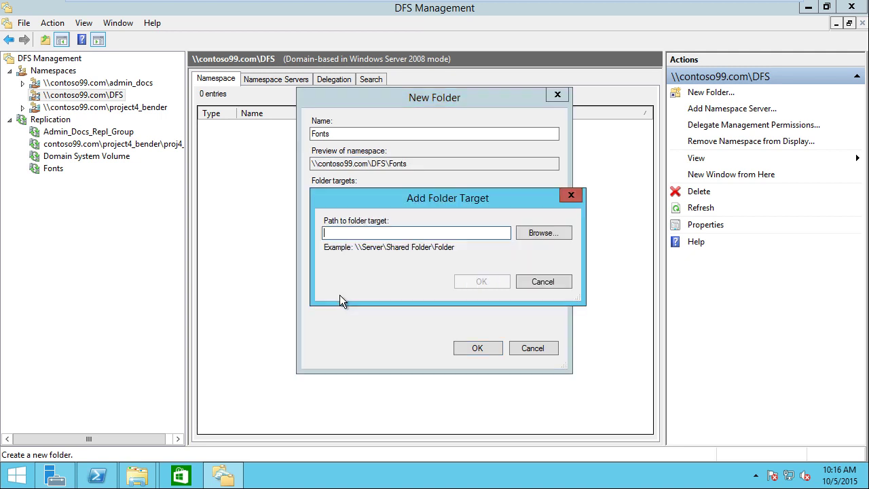
text(\\SYD-DC)
click(554, 233)
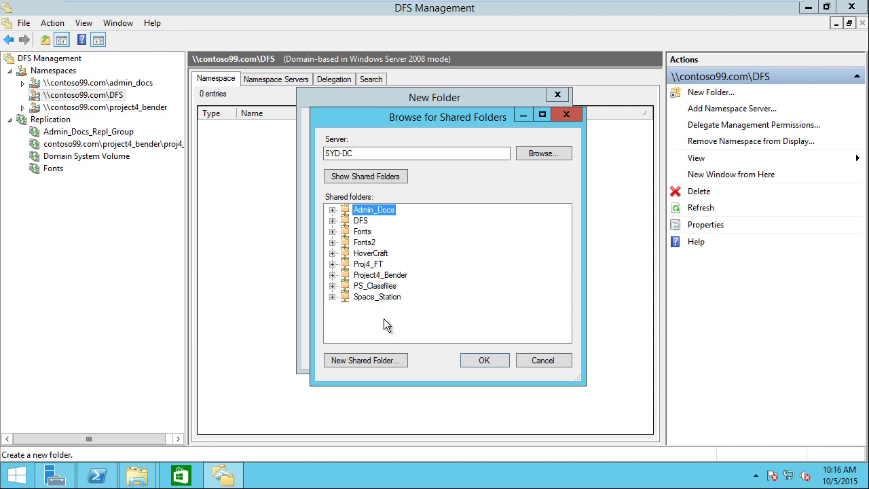
click(360, 232)
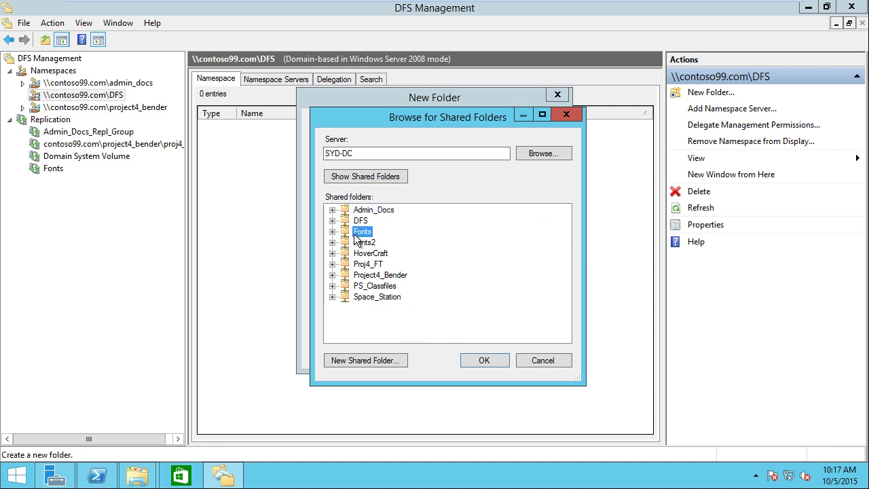
click(483, 361)
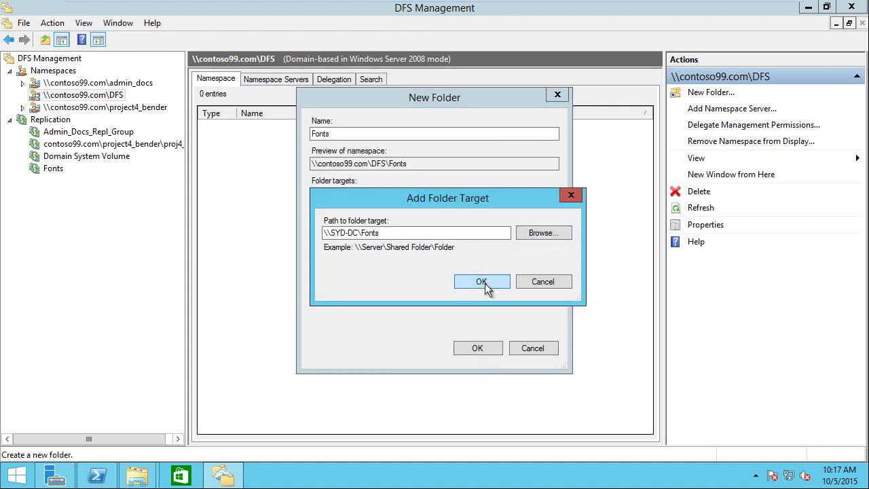
click(485, 283)
Add \\MEL-DC-MB\Fonts as the second folder target and create the Fonts namespace folder
click(335, 293)
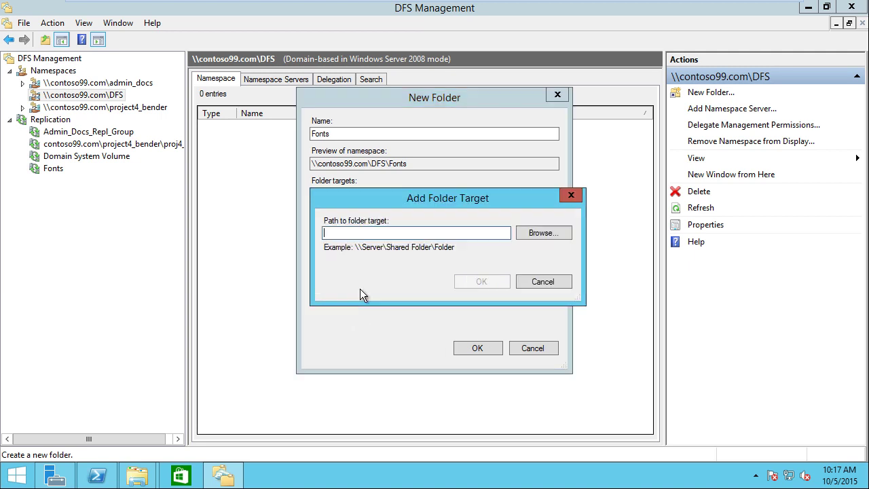
text(\\MEL-DC-MB)
click(567, 235)
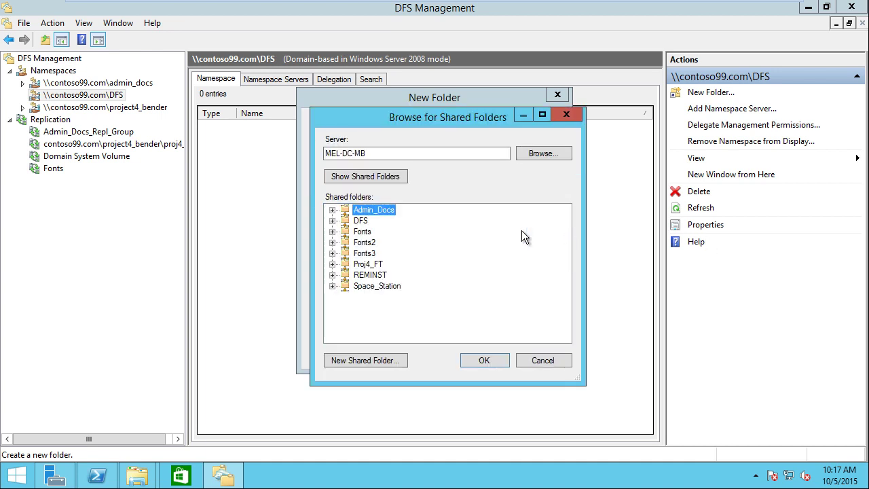
click(363, 232)
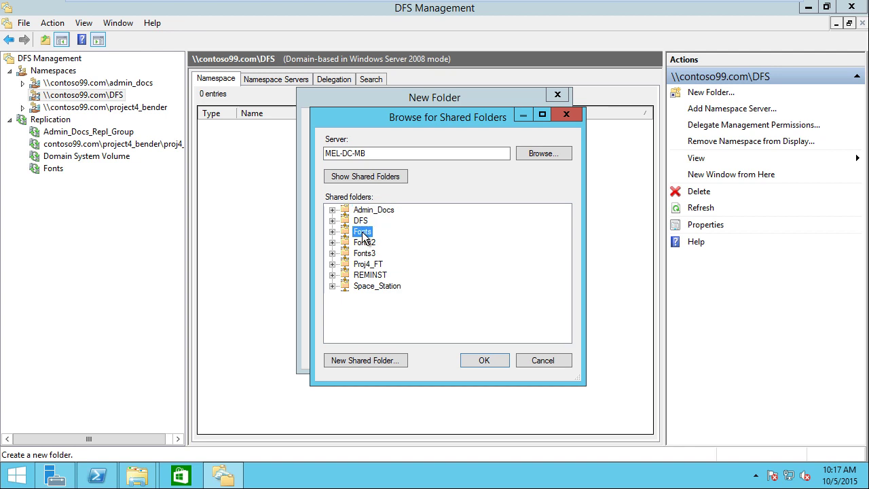
click(485, 361)
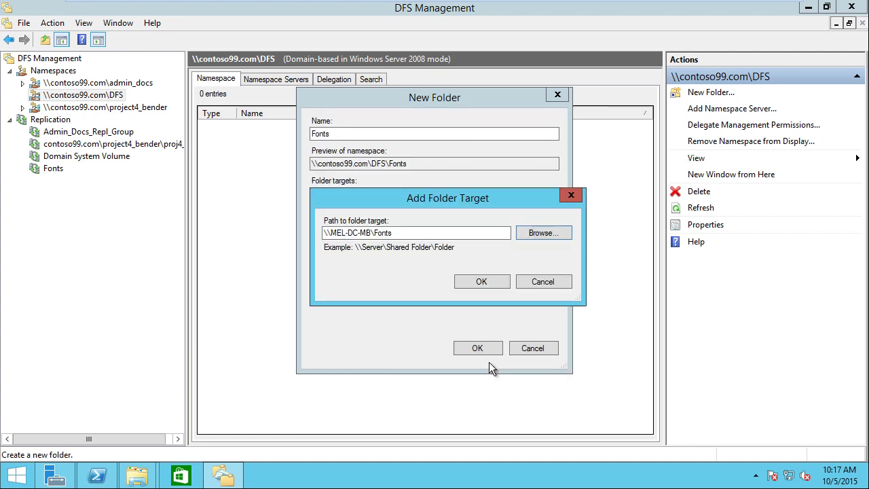
click(482, 282)
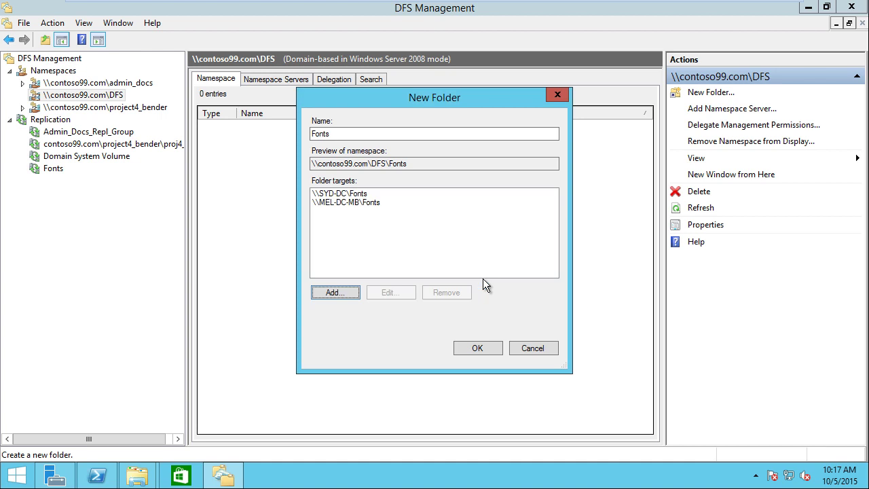
click(474, 351)
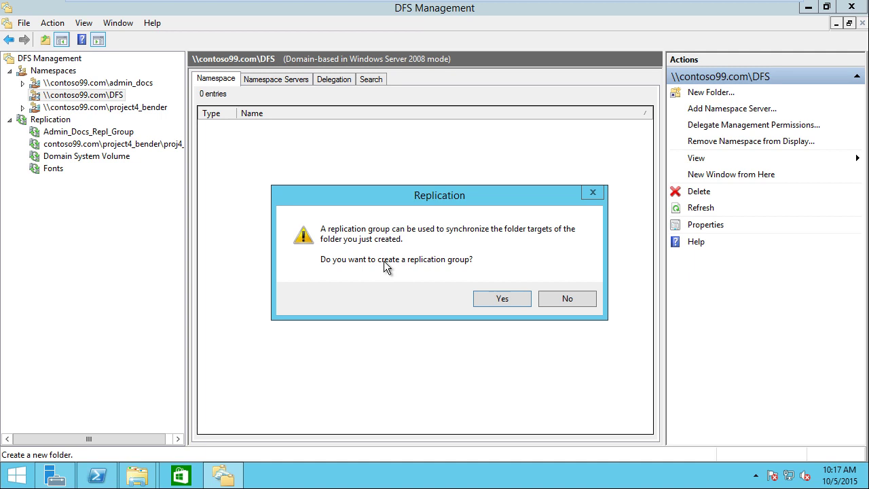
Decline creating a replication group for the new folder and check the contents of Fonts in the \\contoso99.com\dfs window
click(568, 299)
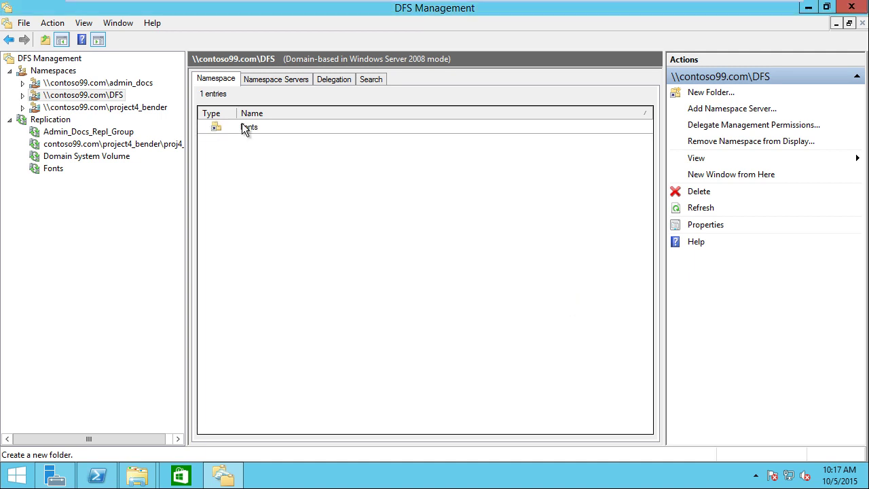
click(222, 475)
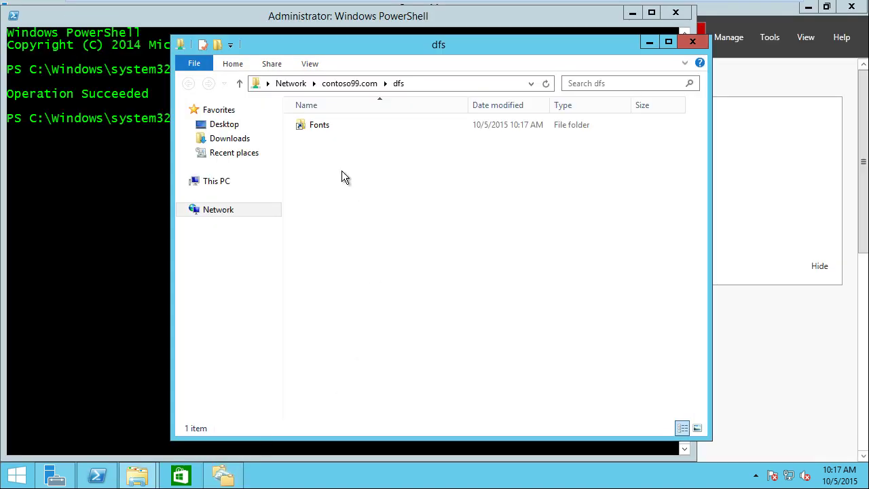
double_click(318, 124)
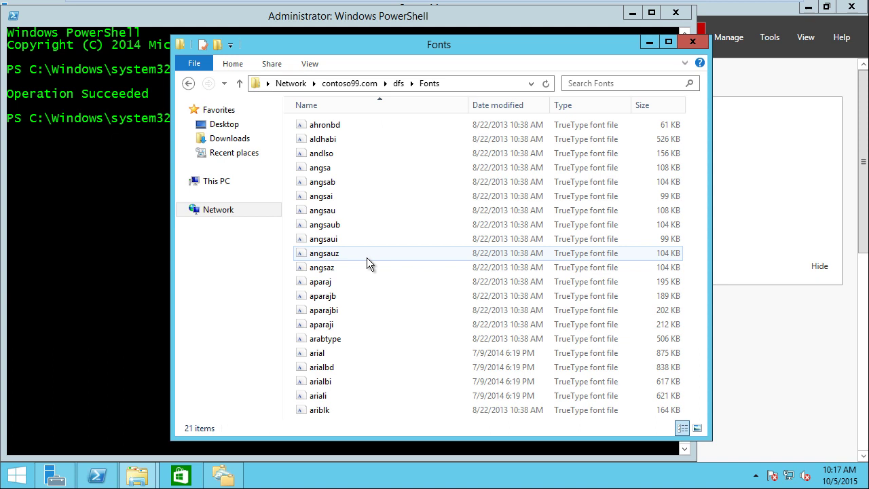
click(190, 83)
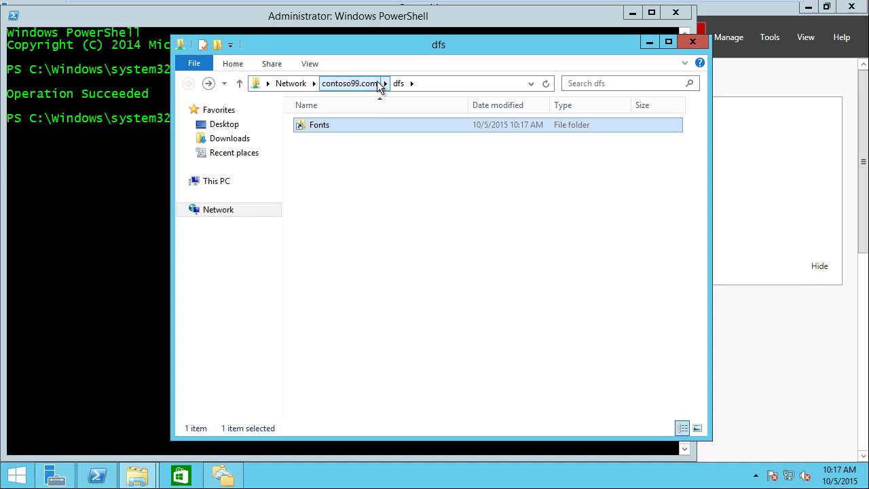
Close both folder windows, minimize PowerShell, and switch back to DFS Management to expand the \\contoso99.com\DFS namespace
click(694, 43)
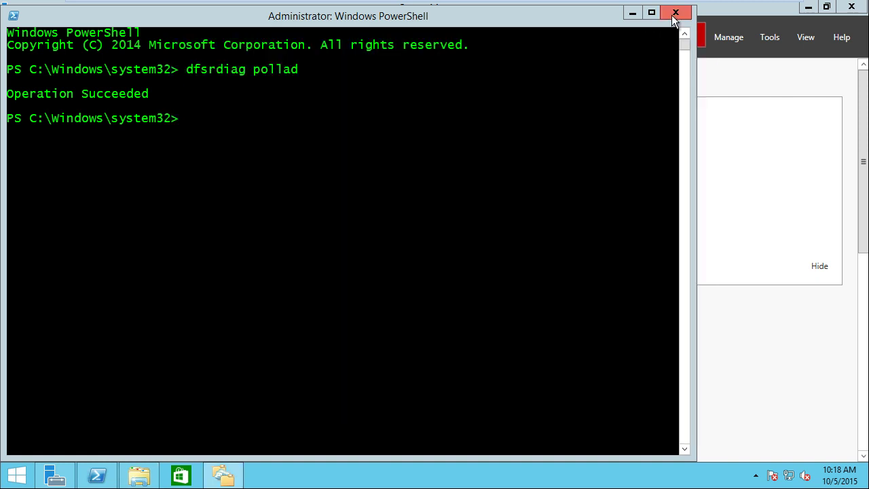
click(632, 12)
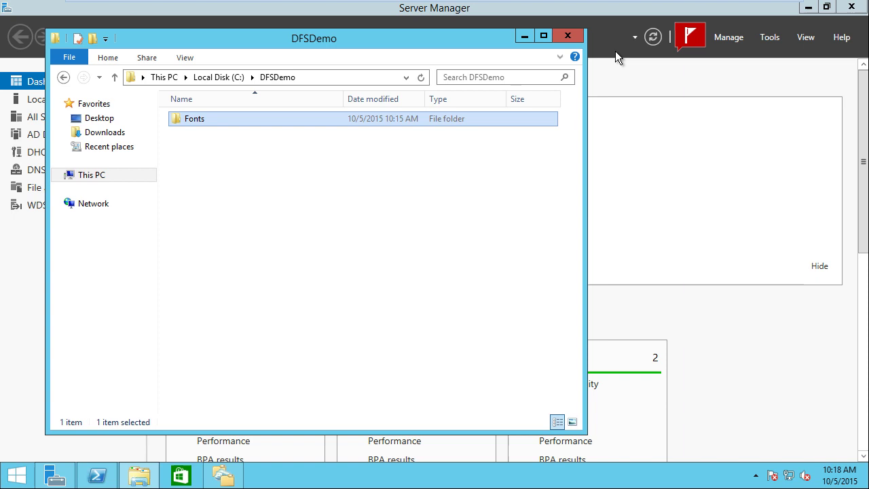
click(568, 36)
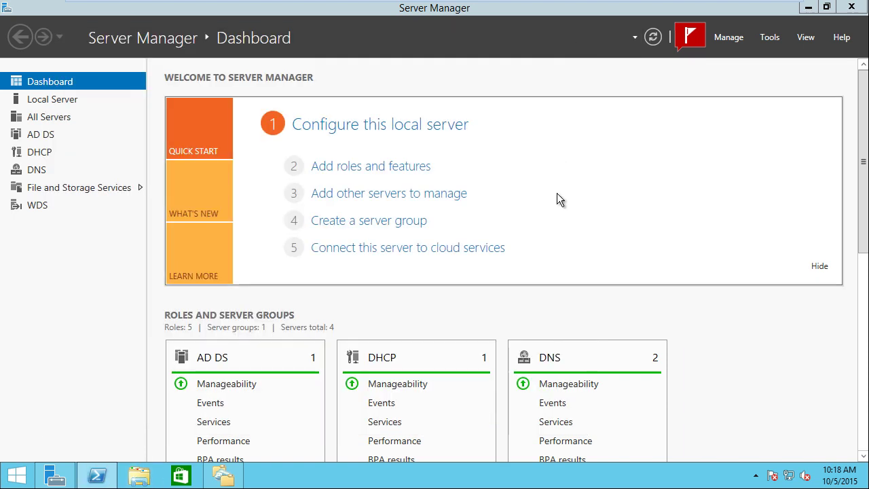
click(236, 481)
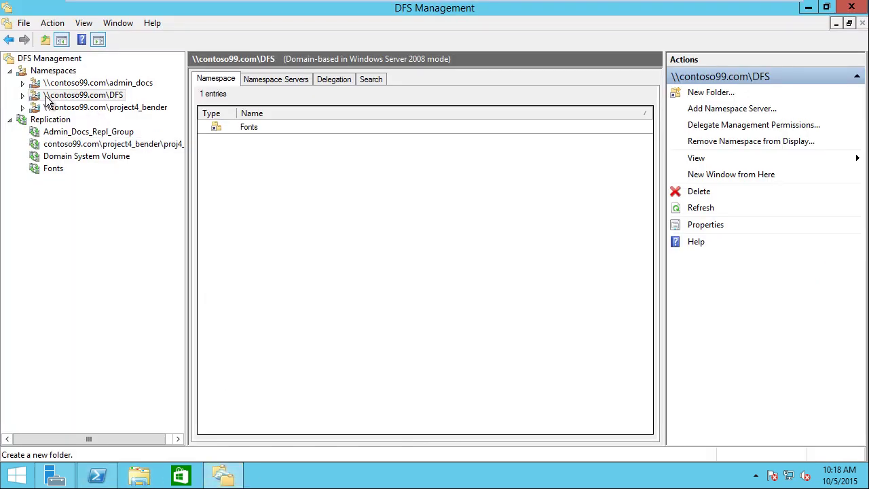
click(22, 95)
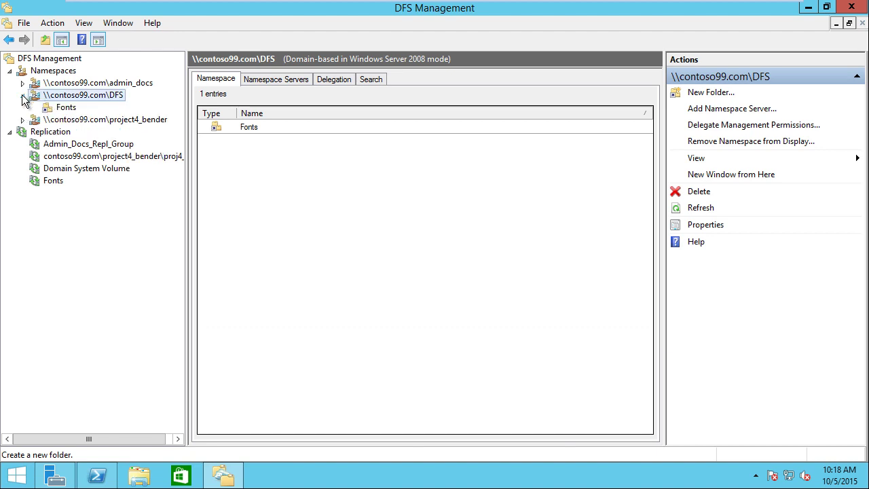
Create a domain-based namespace named DFS2 on server SYD-DC with Windows Server 2008 mode enabled
click(49, 72)
right_click(39, 72)
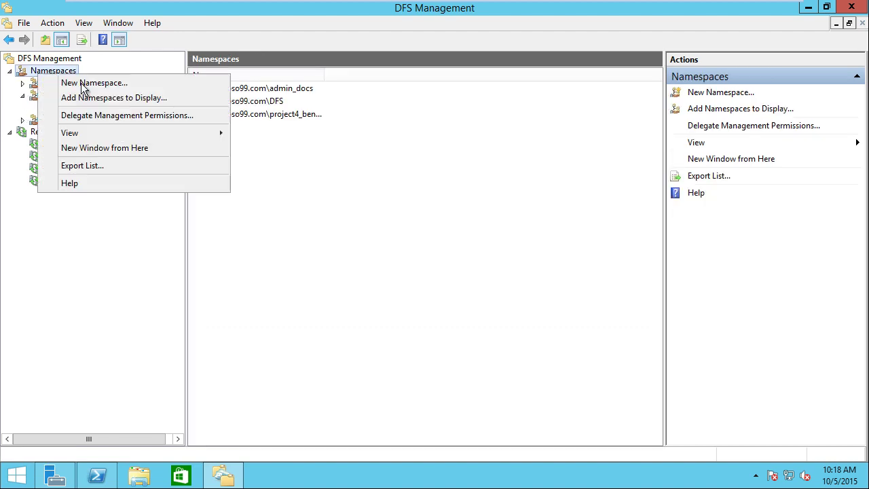
click(87, 84)
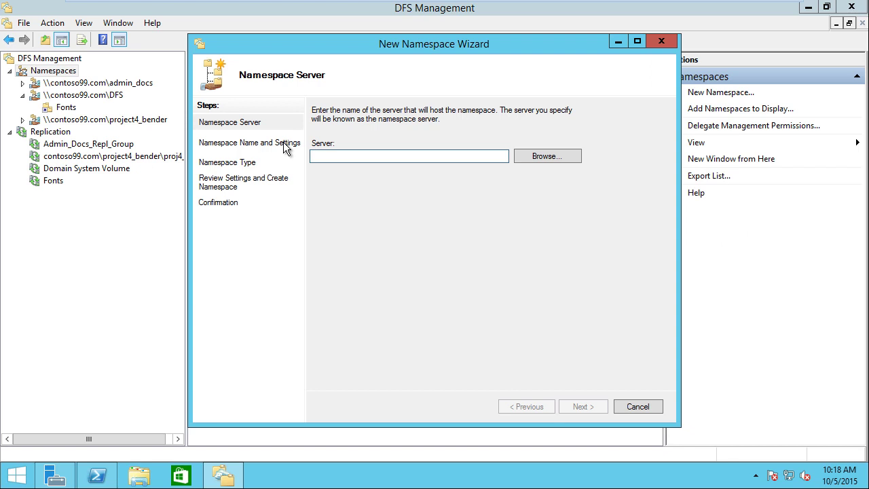
text(SYD-DC)
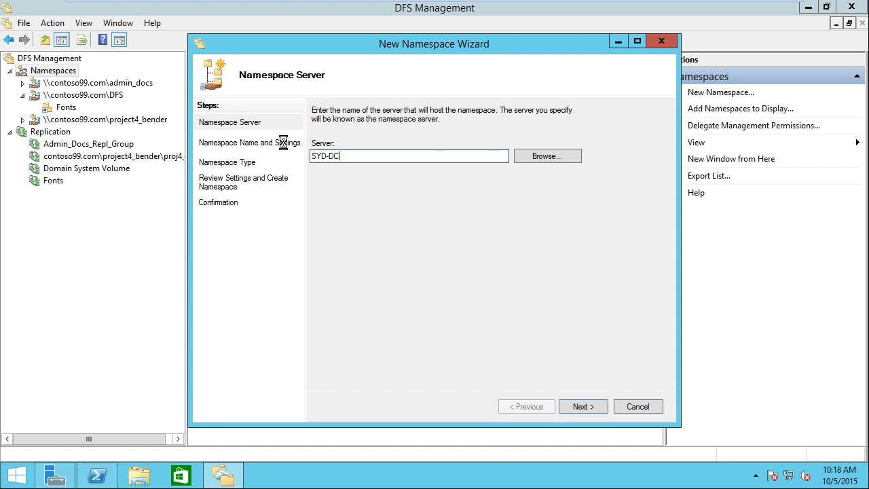
key(Return)
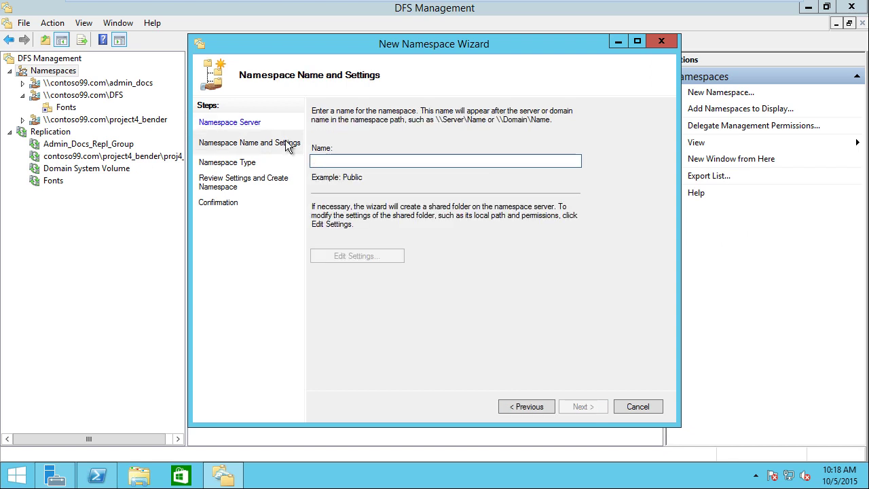
text(DFS2)
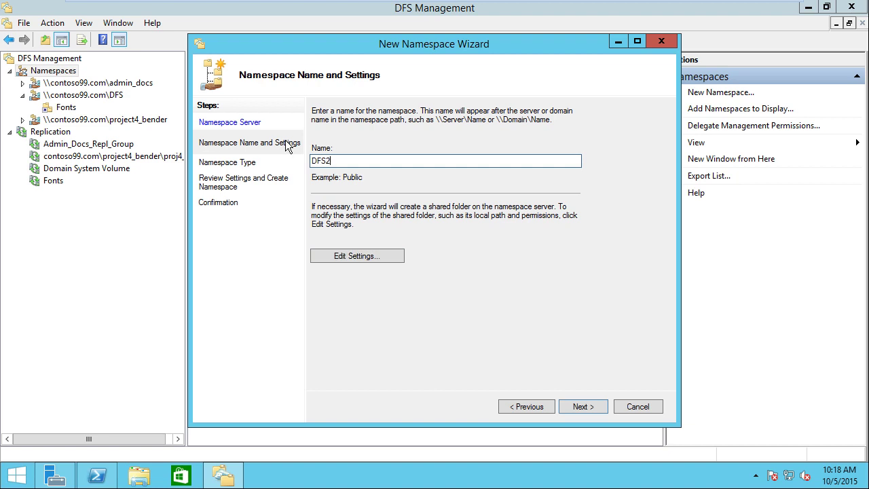
key(Return)
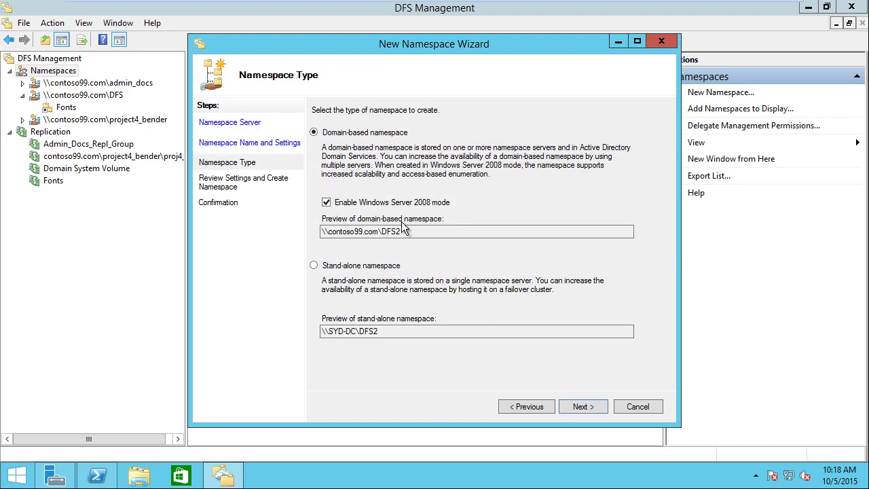
click(596, 405)
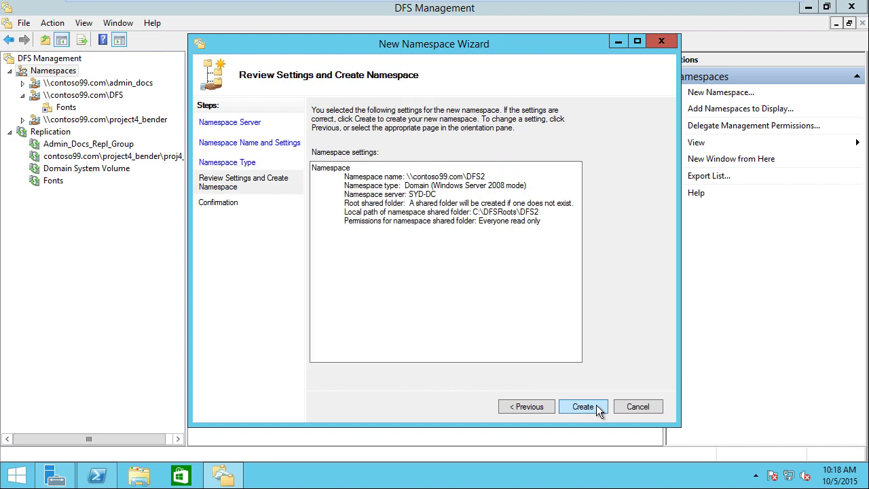
click(596, 404)
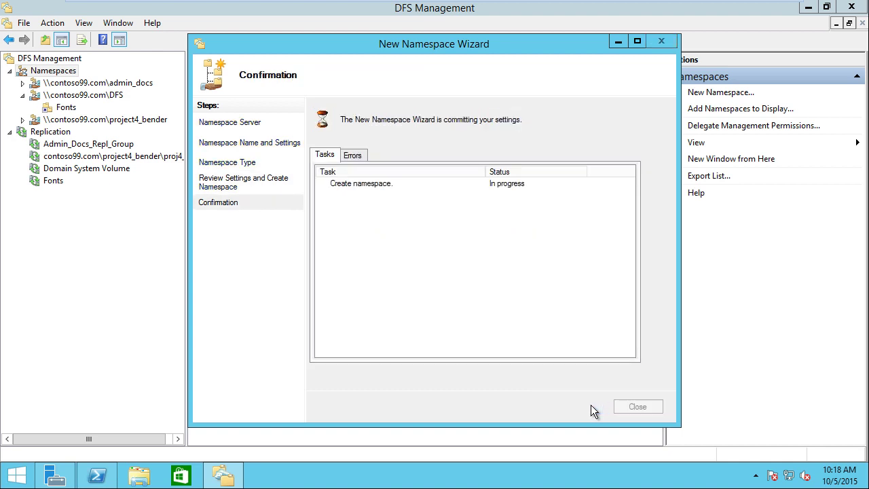
click(633, 406)
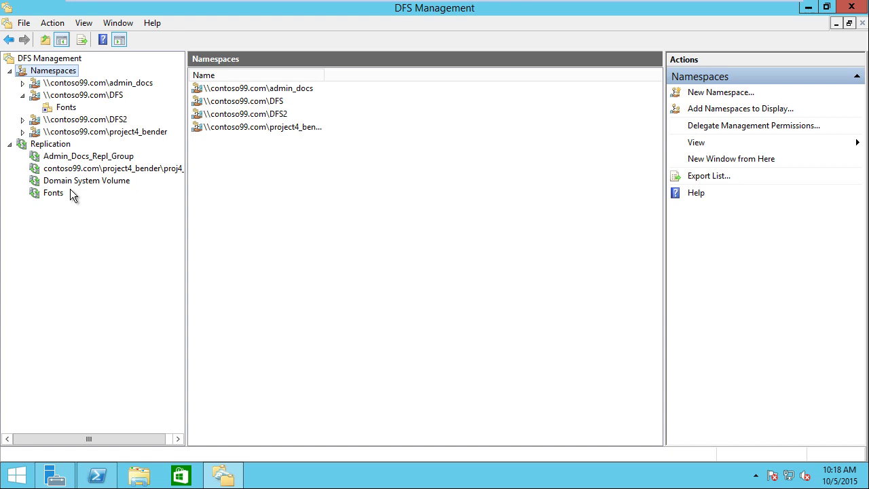
Add \\MEL-DC-MB as a second namespace server for the \\contoso99.com\DFS2 namespace
click(88, 120)
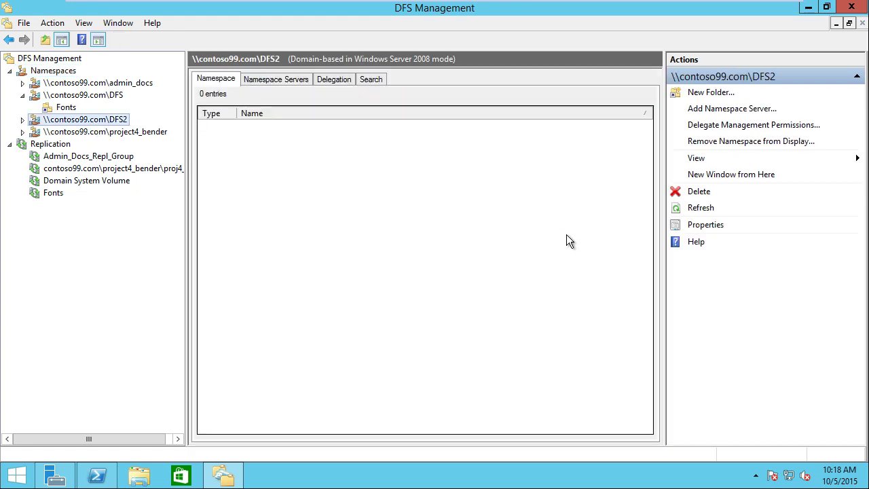
click(294, 81)
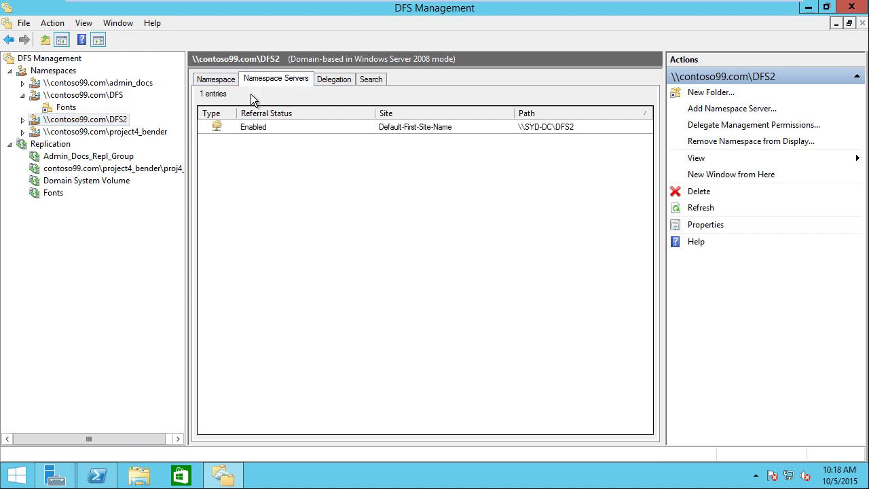
click(730, 110)
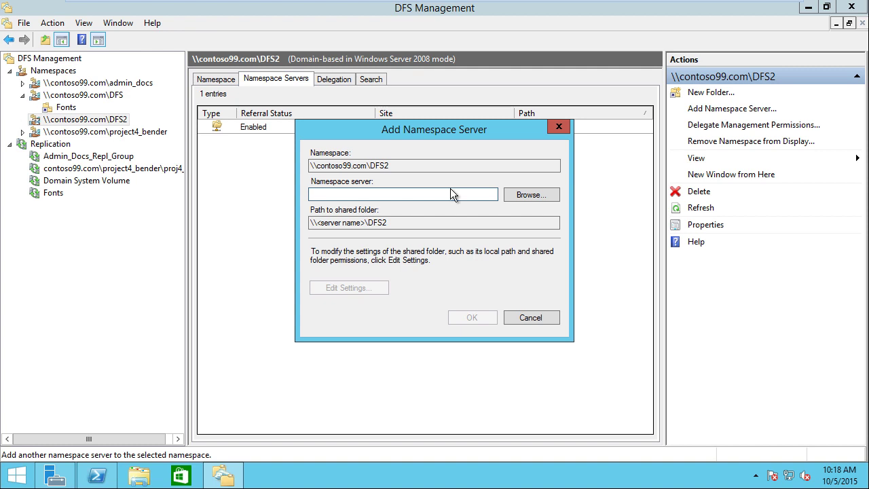
text(\\)
text(MELD)
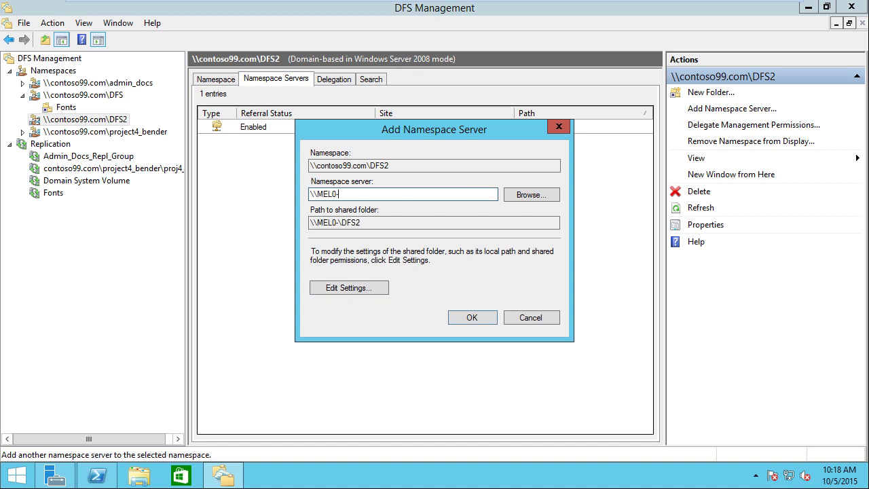
key(BackSpace)
text(-D)
key(BackSpace)
text(DC-MB)
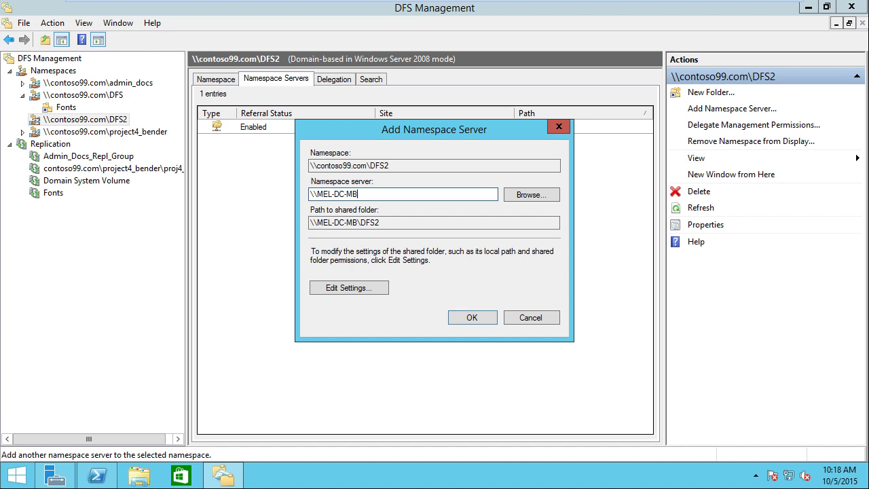
key(shift+Home)
click(475, 318)
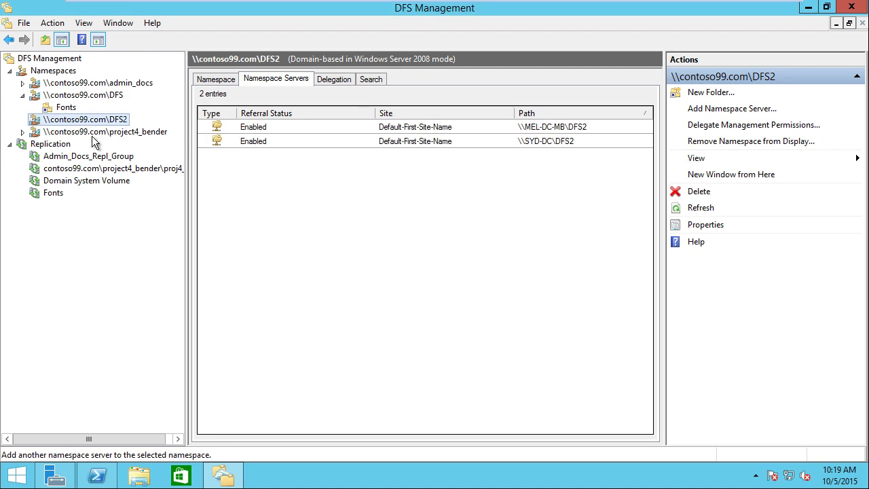
Start a new folder named Fonts in the DFS2 namespace and browse the SYD-DC shares for a folder target
click(710, 95)
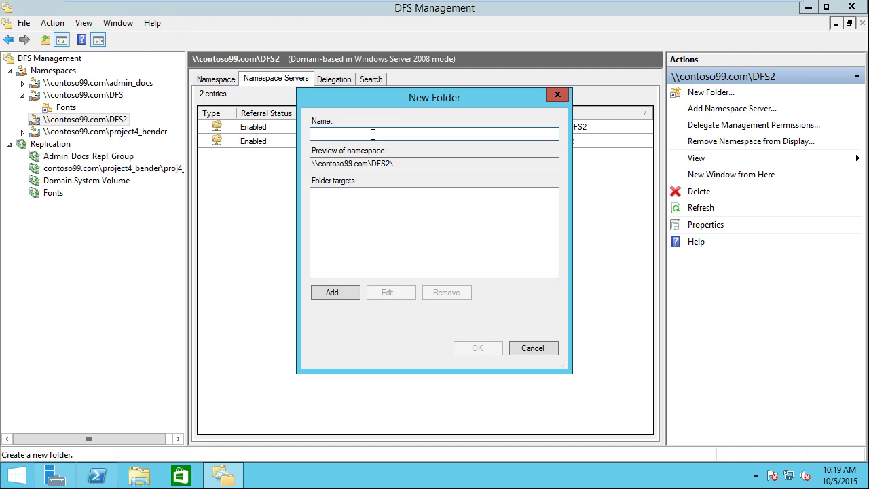
text(Fonts)
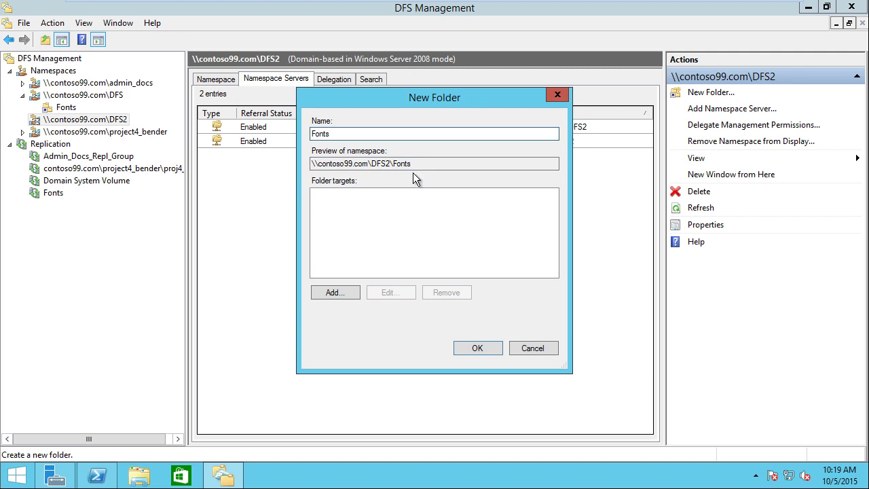
click(342, 292)
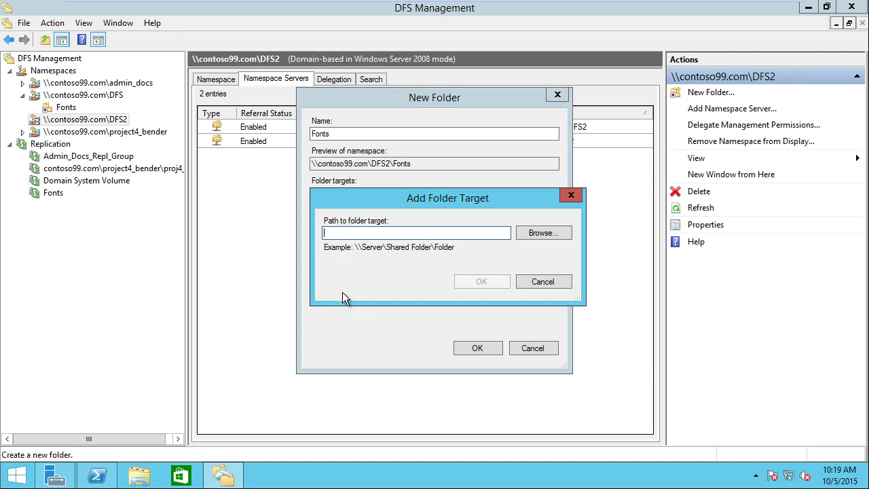
click(551, 232)
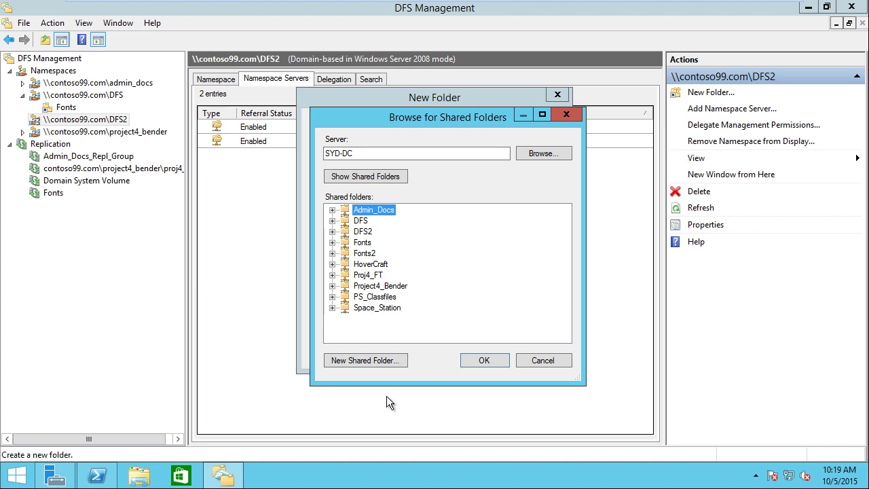
Create the DFSFonts share at c:\DFSDemo\DFSFonts, with full access for administrators and read and write for others, and add it as a folder target
click(370, 360)
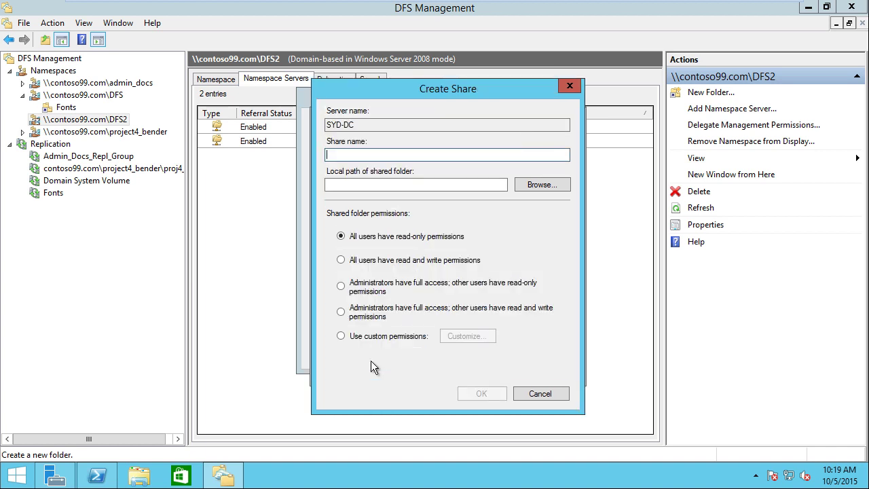
text(DFSFonts)
click(415, 185)
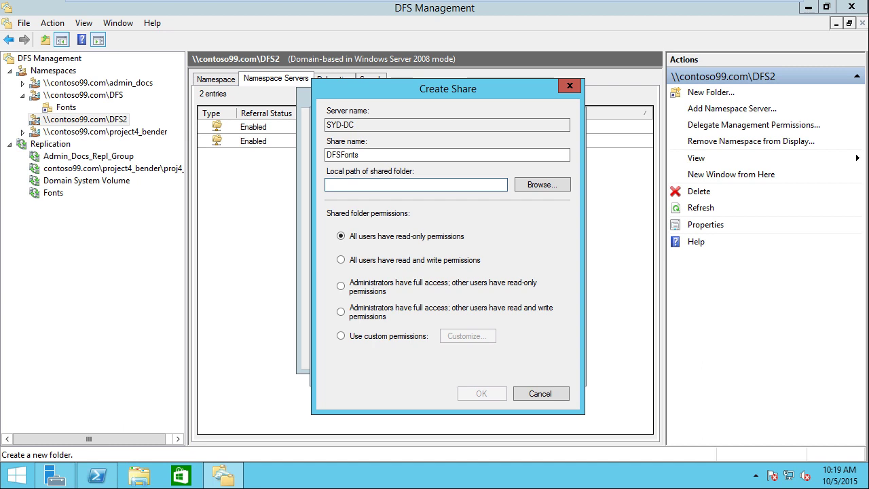
text(c:\DD)
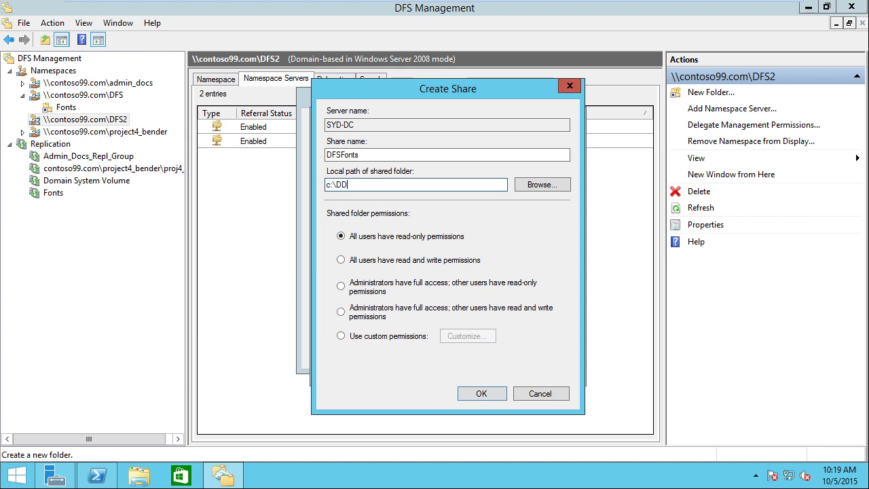
key(BackSpace)
text(FSDemo\DFSFonts)
click(347, 313)
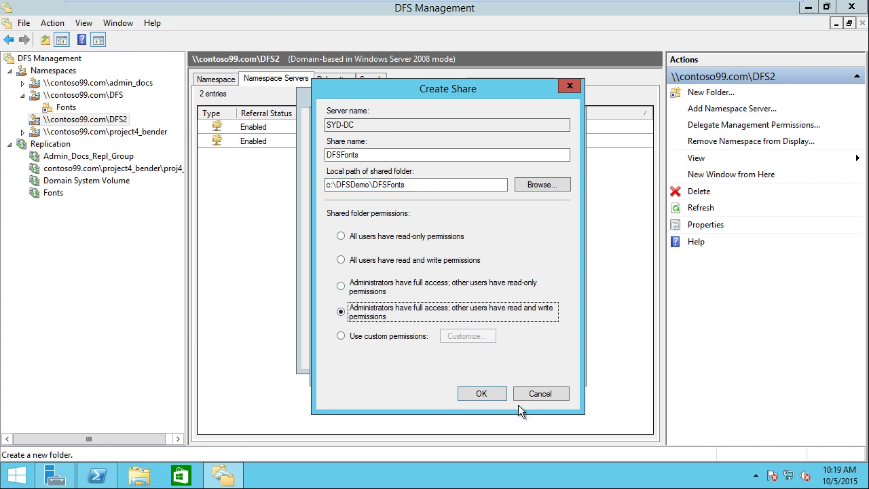
click(484, 394)
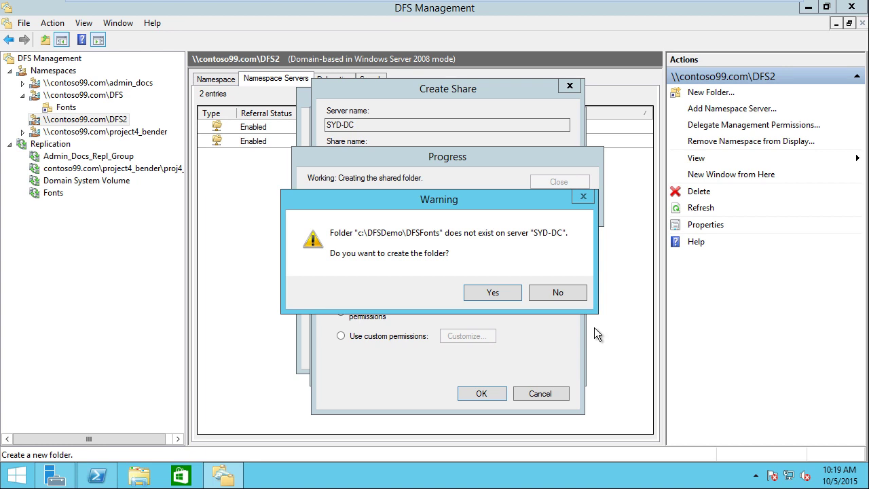
click(502, 294)
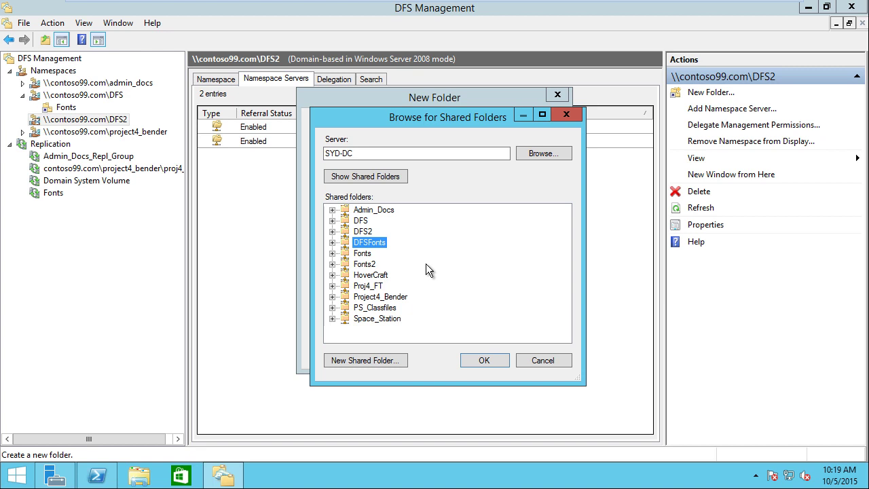
click(488, 361)
click(483, 286)
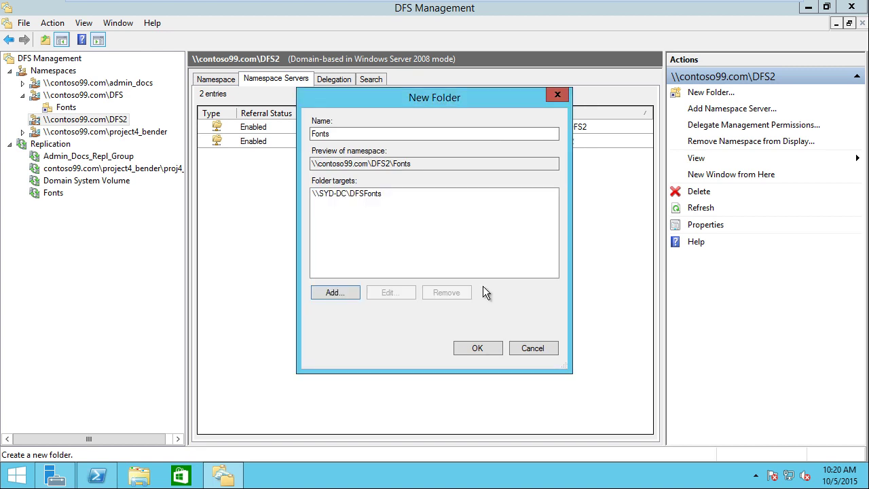
Start a second folder target for the Fonts folder and browse the shared folders on mel-dc-mb
click(338, 196)
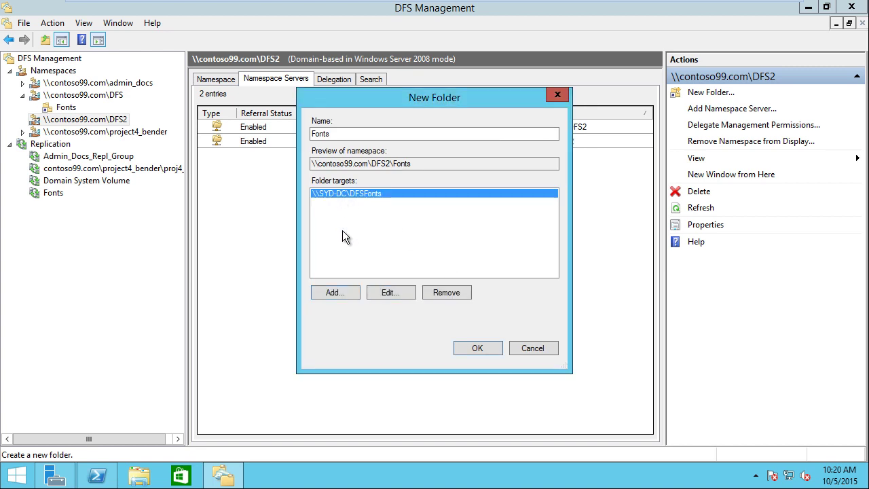
click(337, 291)
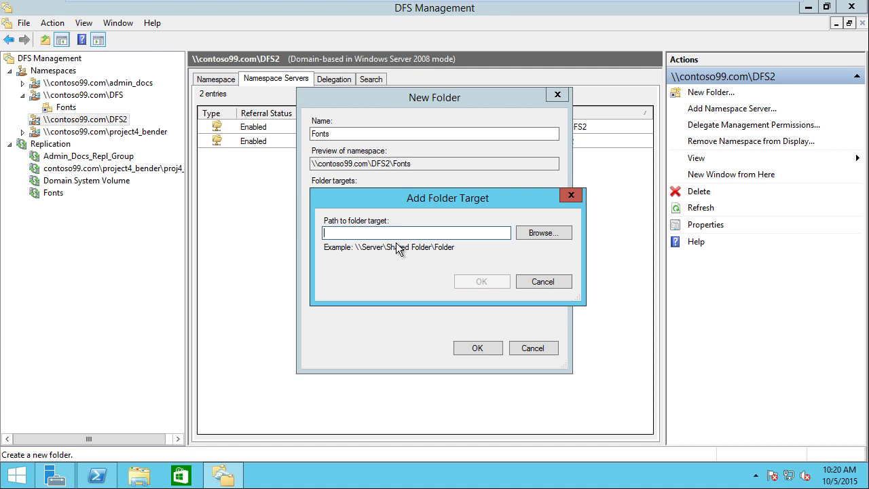
text(\mel-dc-mb)
click(552, 234)
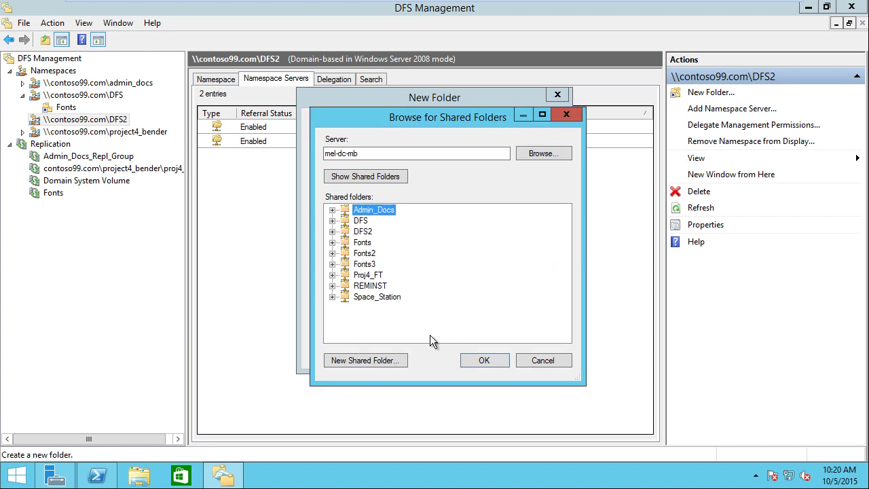
Create the DFSFonts share at c:\Shares\DFSFonts, with full access for administrators and read and write for others, and add it as a folder target
click(379, 363)
click(342, 312)
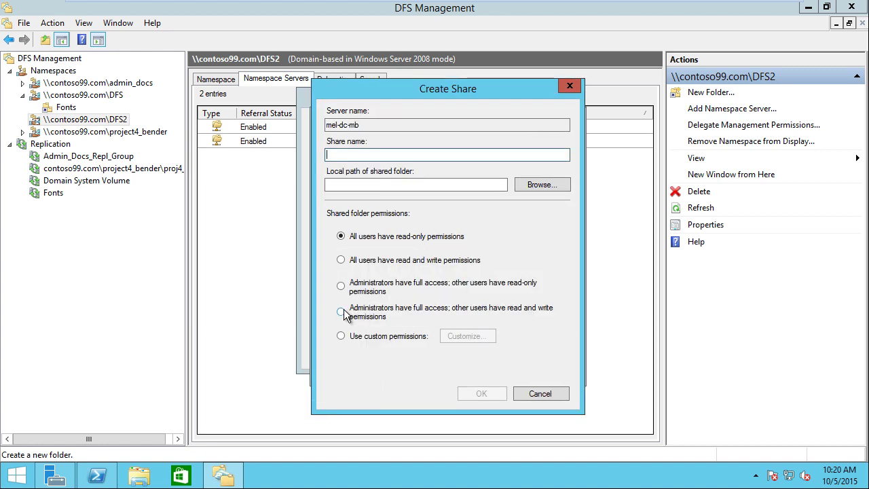
click(343, 153)
text(DFSFonts)
key(Tab)
text(c:\Sh)
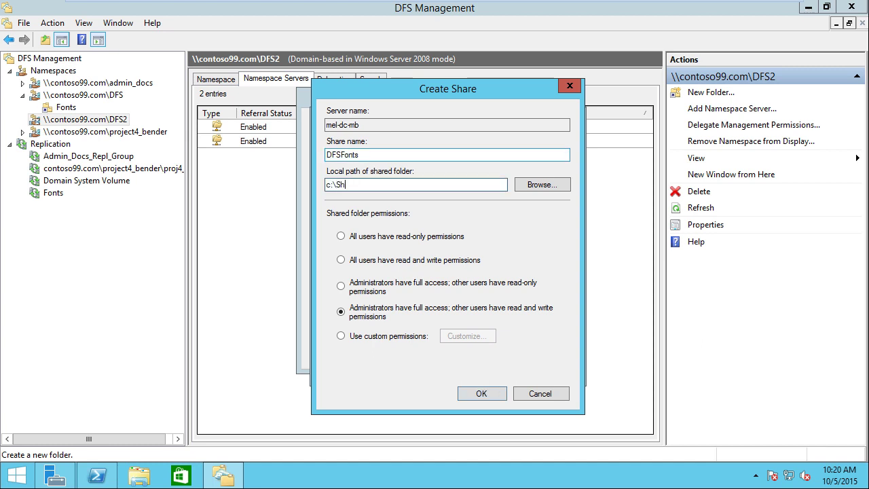
text(ares\DFSFonts)
click(491, 396)
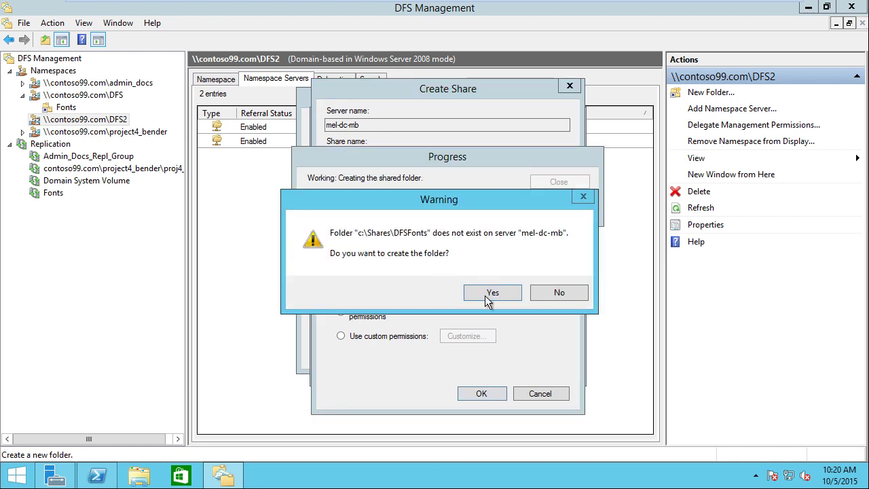
click(485, 295)
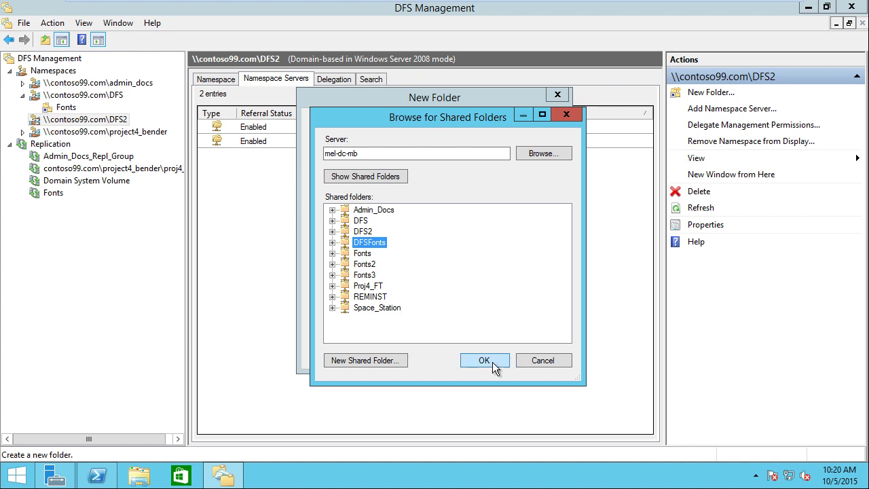
click(492, 362)
click(506, 280)
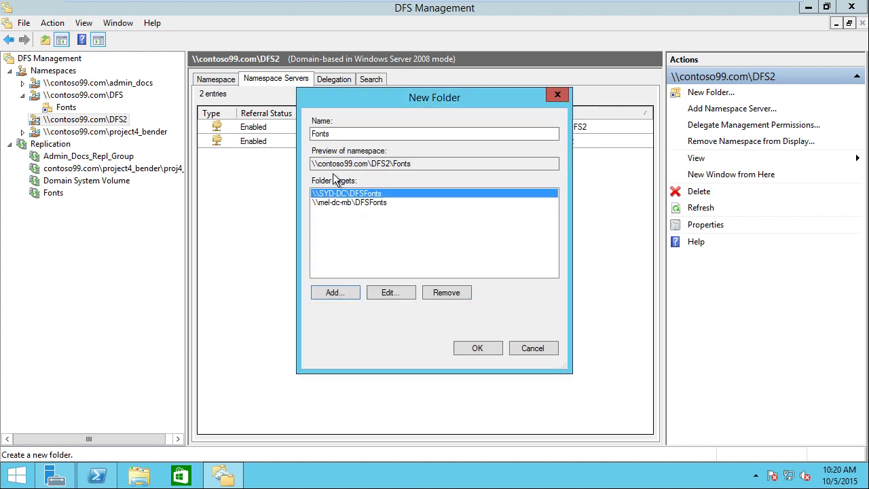
Create the Fonts folder and start its replication group, accepting the suggested names and both DFSFonts targets as members
click(478, 349)
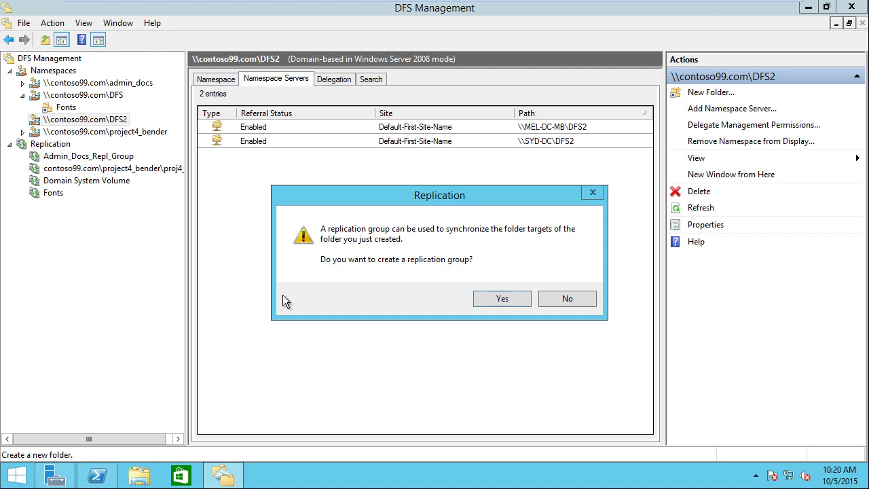
click(499, 301)
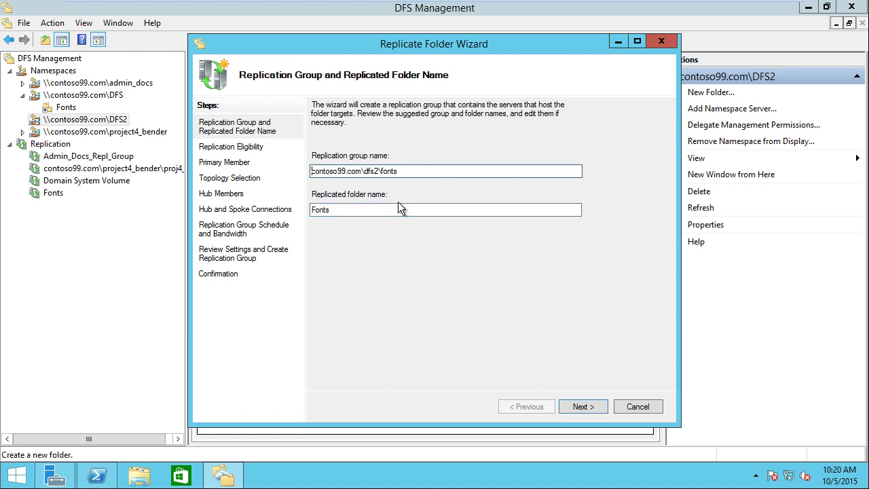
drag(312, 171, 414, 170)
drag(380, 209, 285, 212)
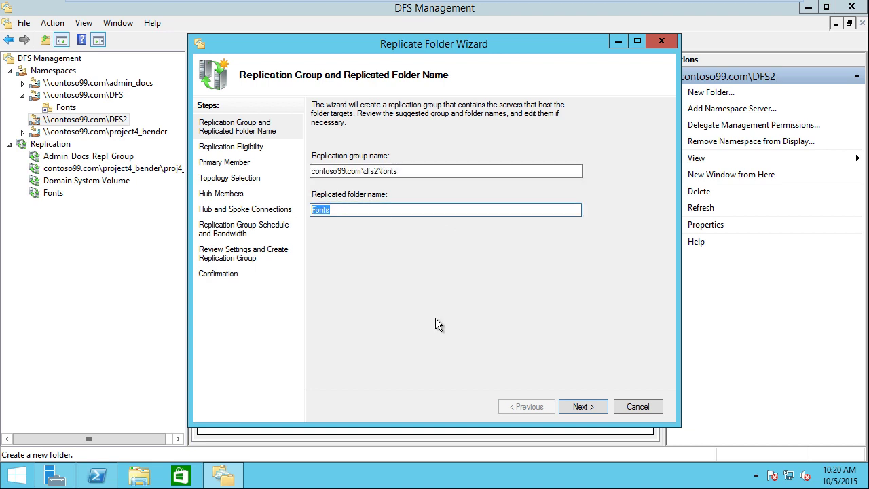
click(592, 407)
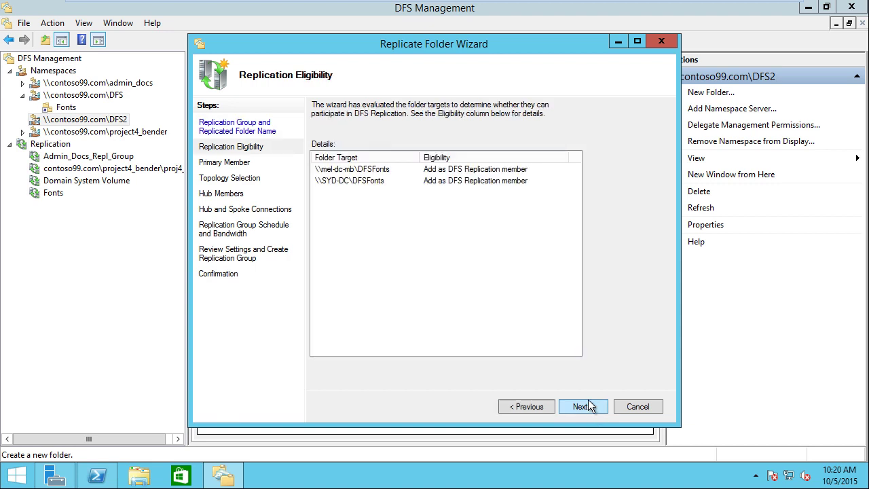
click(380, 172)
click(384, 180)
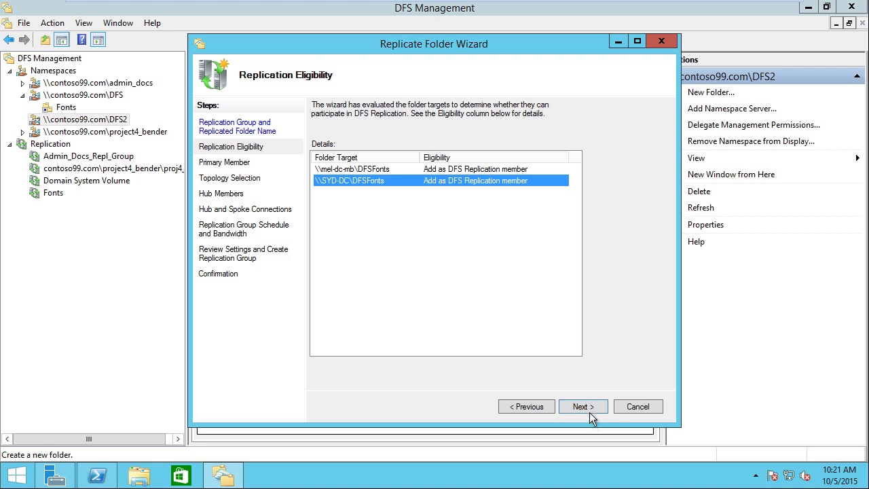
click(590, 406)
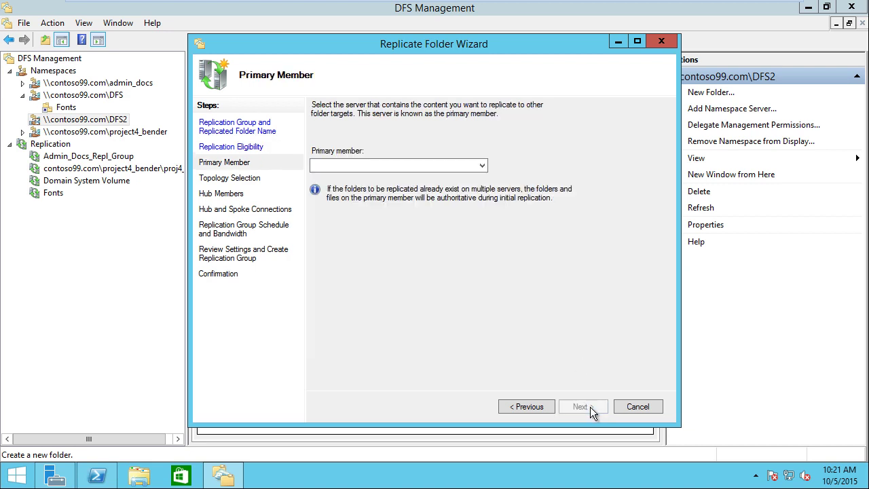
Create the replication group with SYD-DC as primary member, full mesh topology and the default schedule and bandwidth
click(481, 166)
click(410, 183)
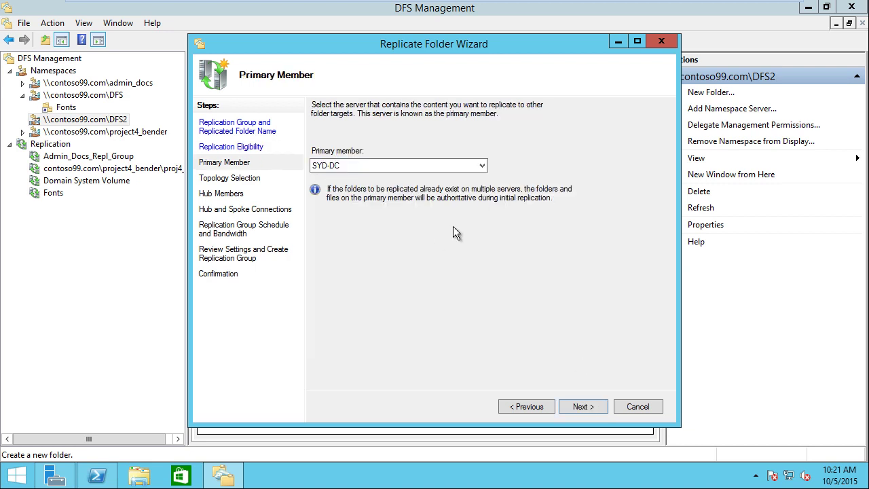
click(589, 406)
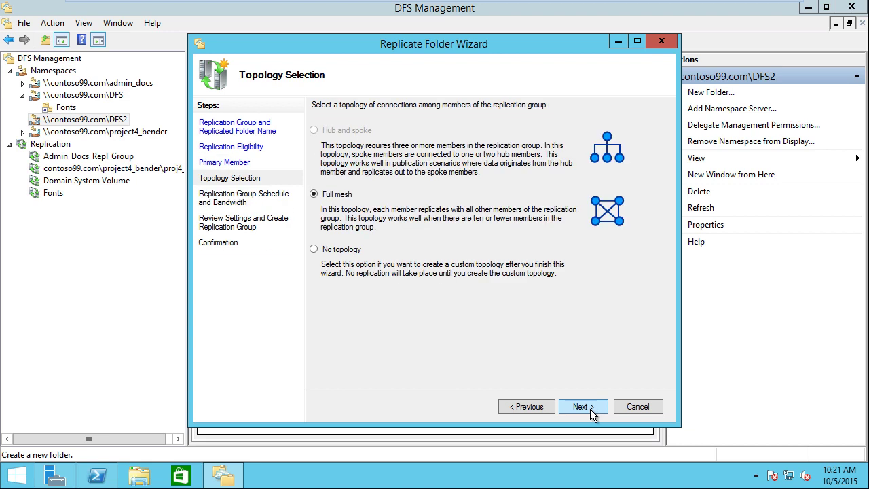
click(590, 409)
click(590, 409)
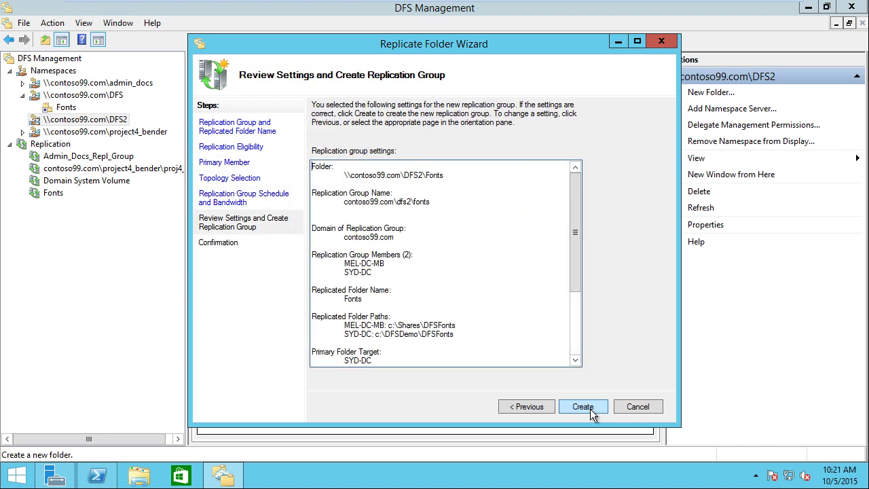
click(591, 408)
click(632, 407)
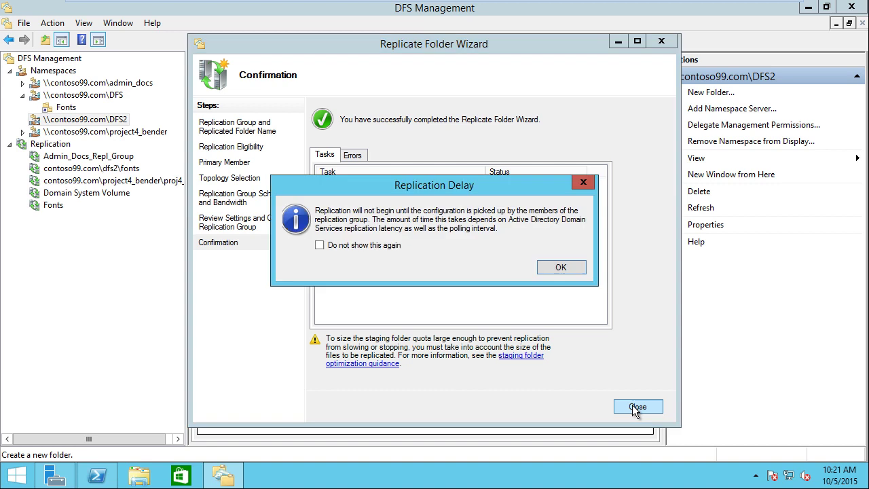
click(559, 269)
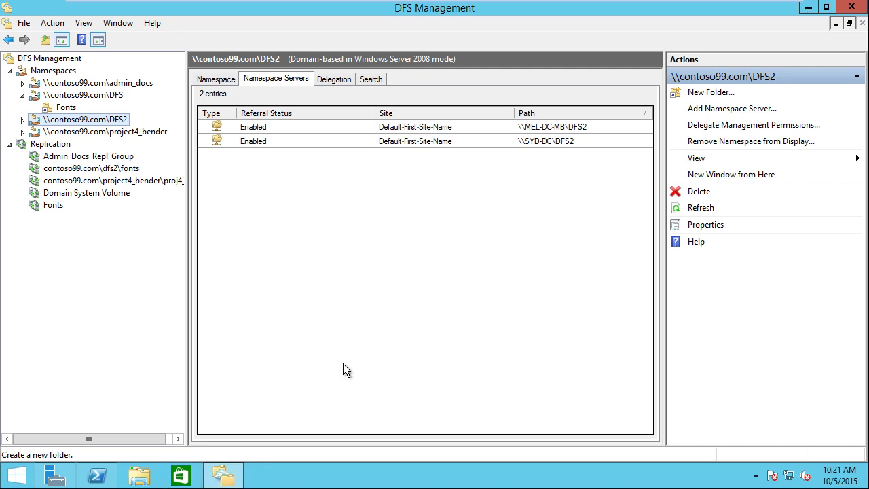
Try to open the network path \\contos99.com\dfs2
key(super+r)
text(\)
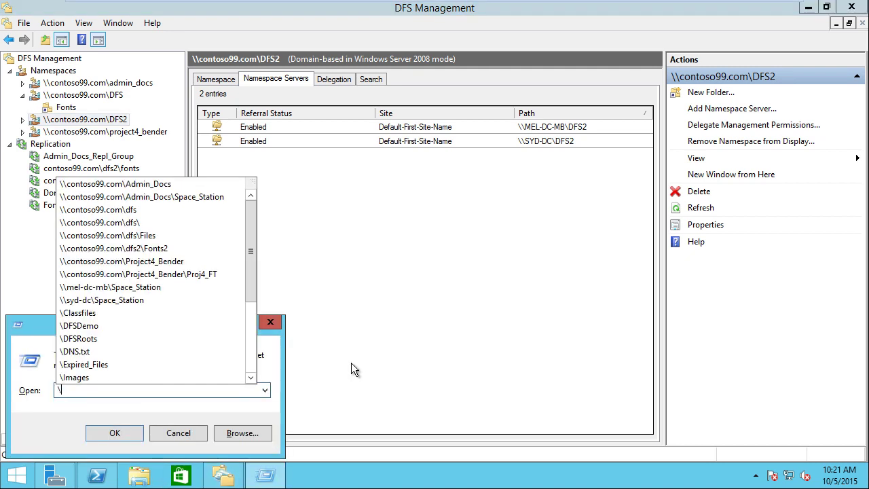
text(\cont)
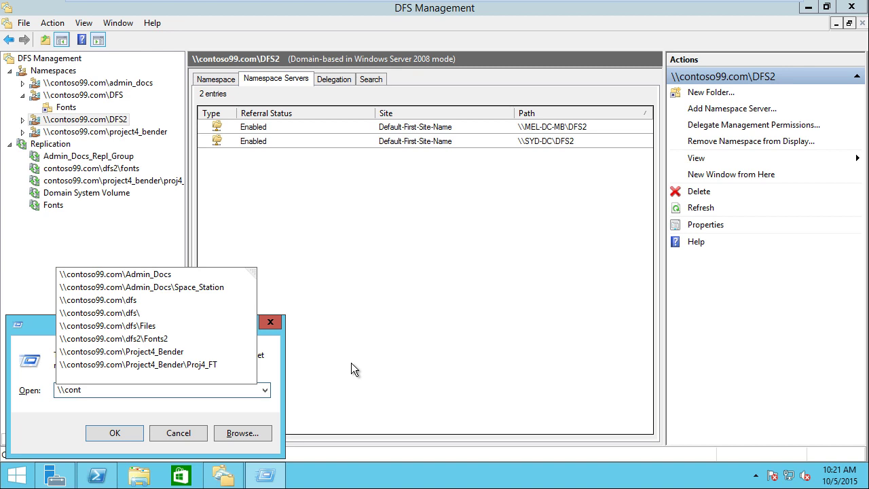
text(os99.c)
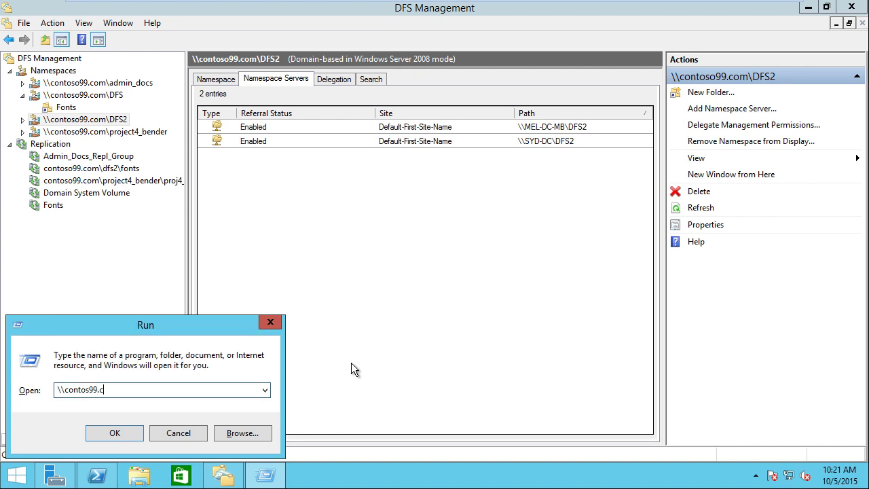
text(om\dfs2)
key(Return)
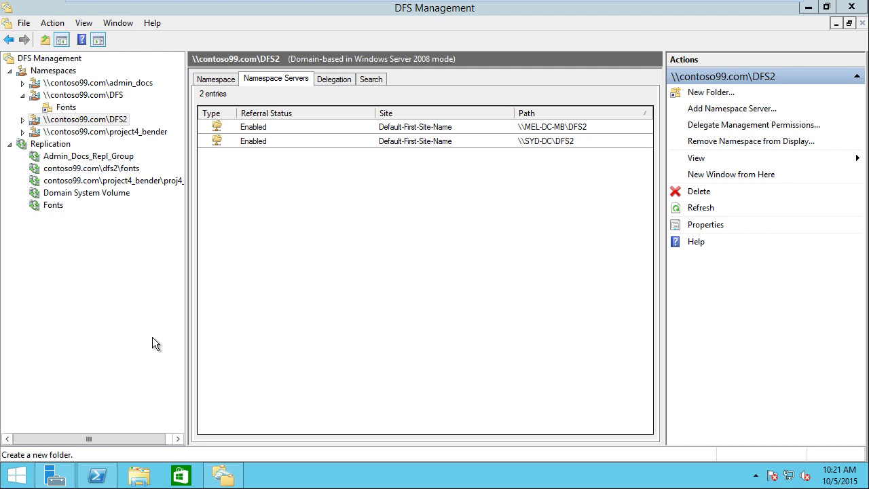
Open the network path \\contoso99.com\DFS2, look inside its Fonts folder, and dismiss the dialogs left from the misspelled path
key(super+r)
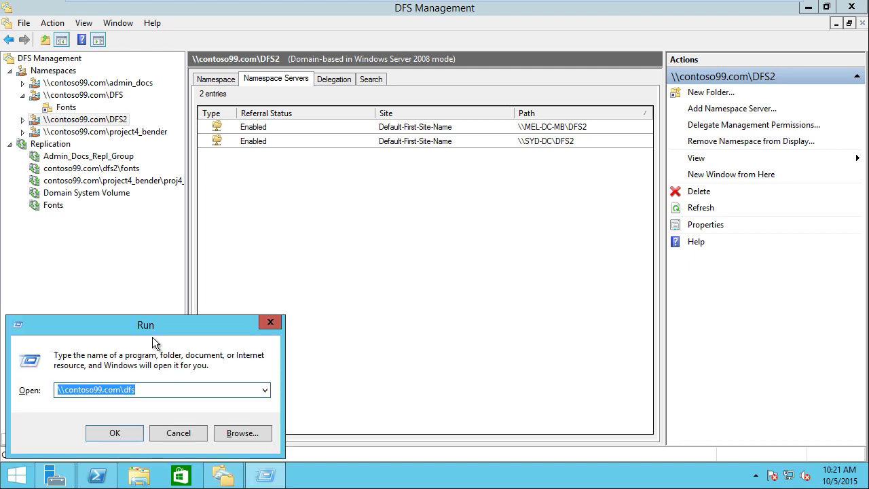
key(End)
text(2)
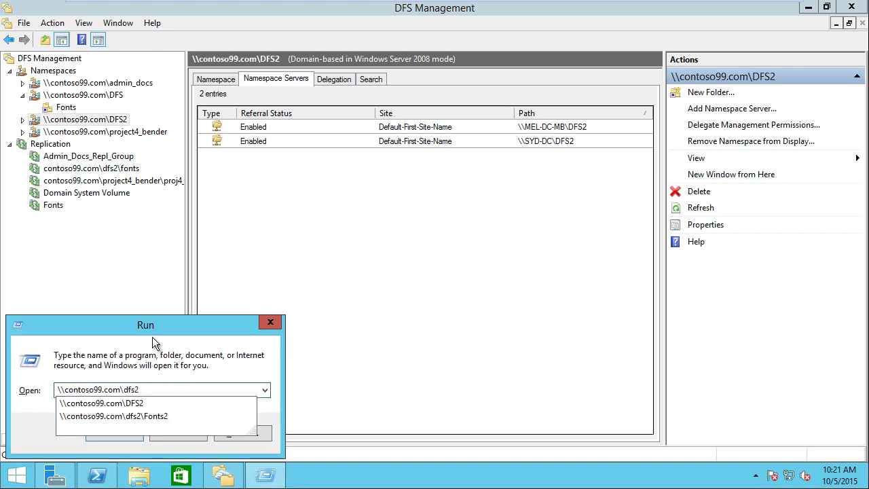
key(Down)
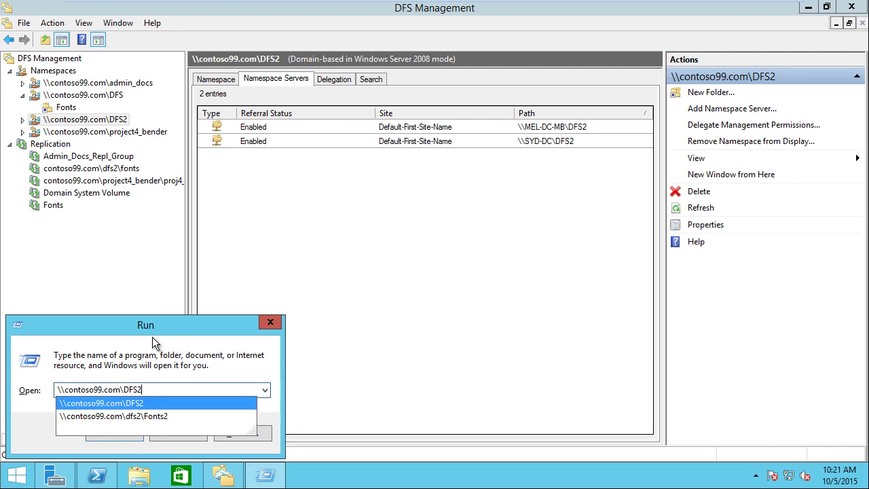
key(Return)
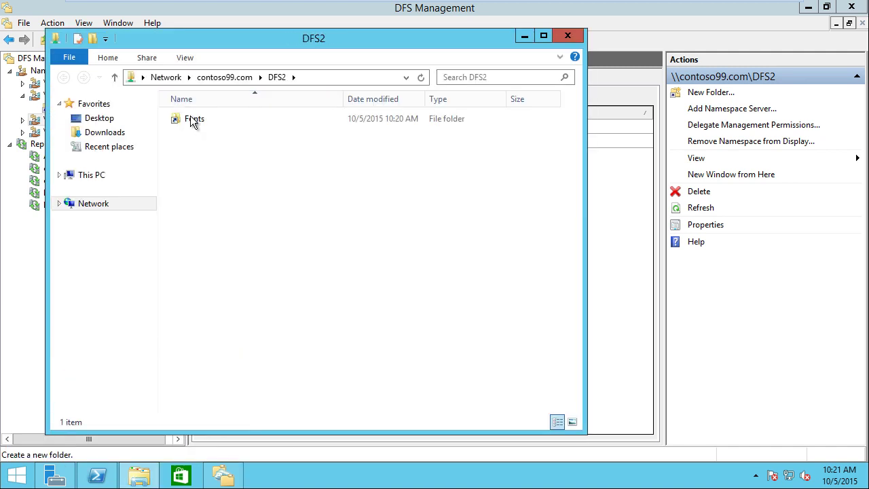
double_click(190, 119)
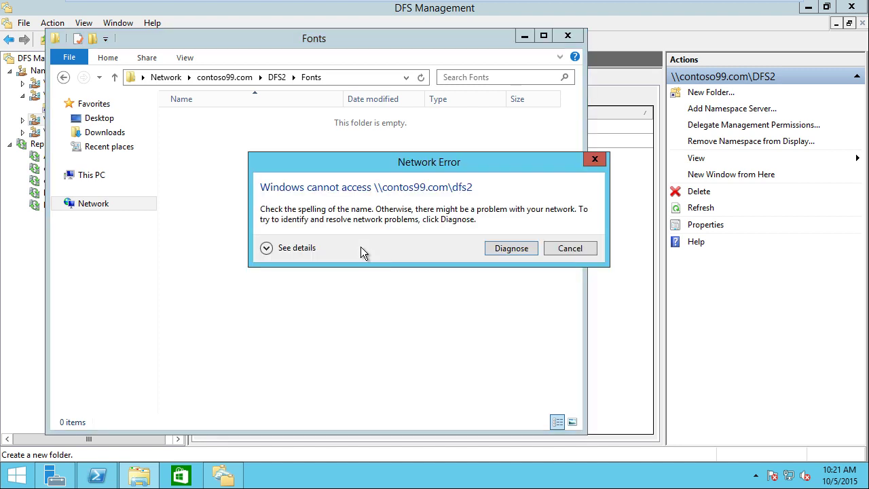
click(570, 249)
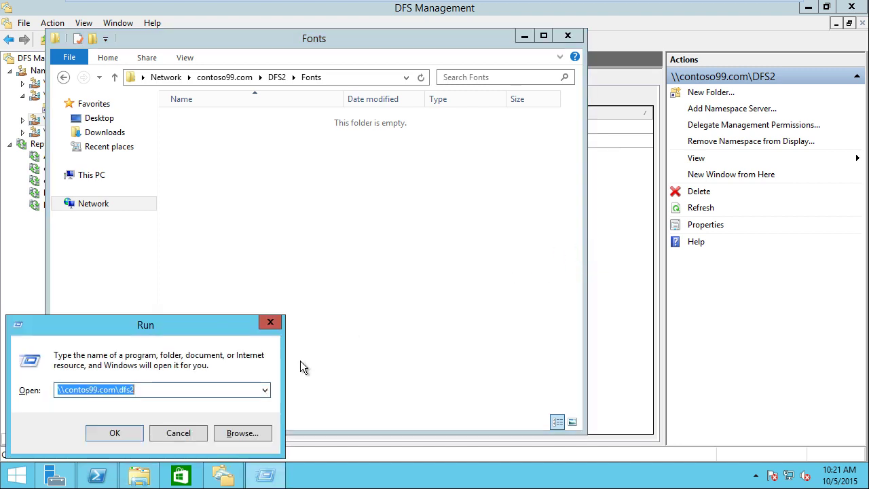
click(190, 435)
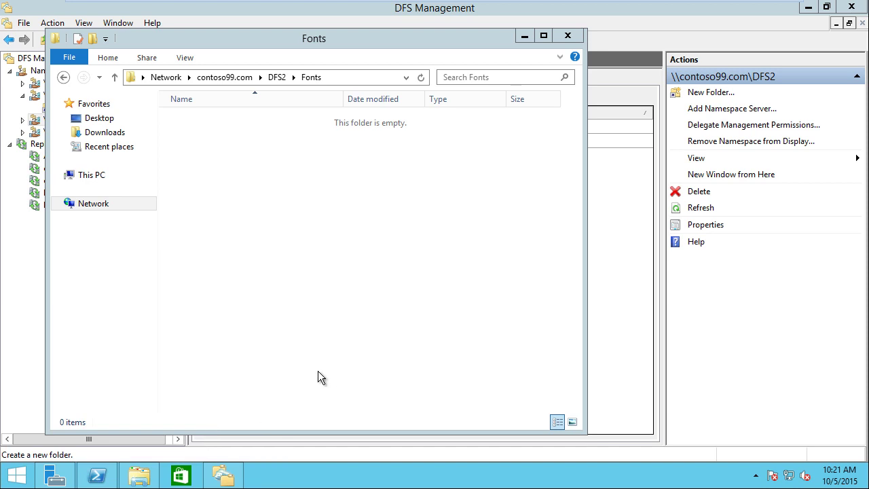